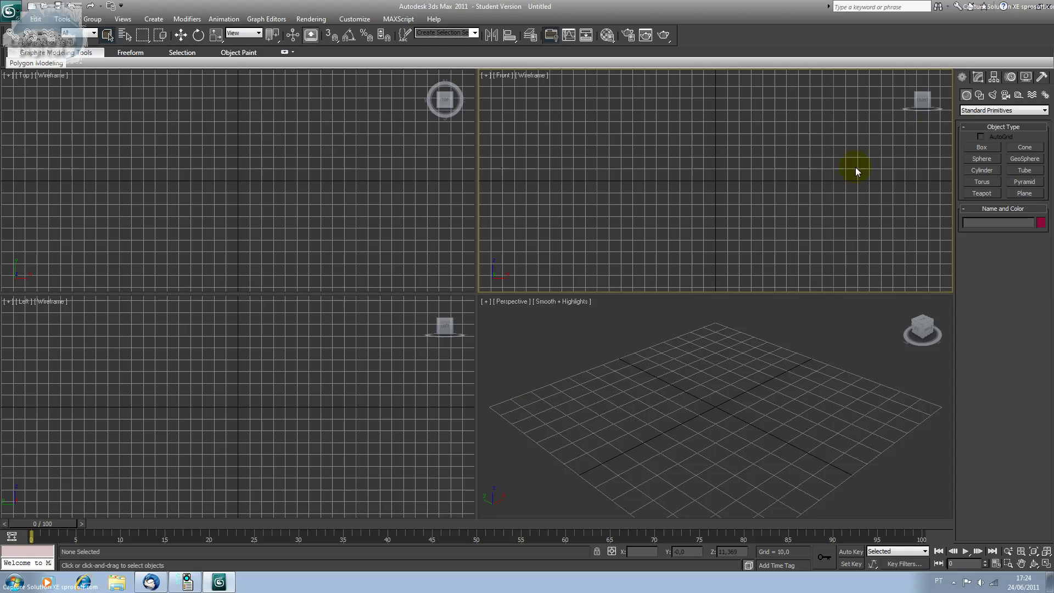
Step: Arm the Box tool under Create > Geometry > Standard Primitives
{"action": "left_click", "coordinate": [963, 80]}
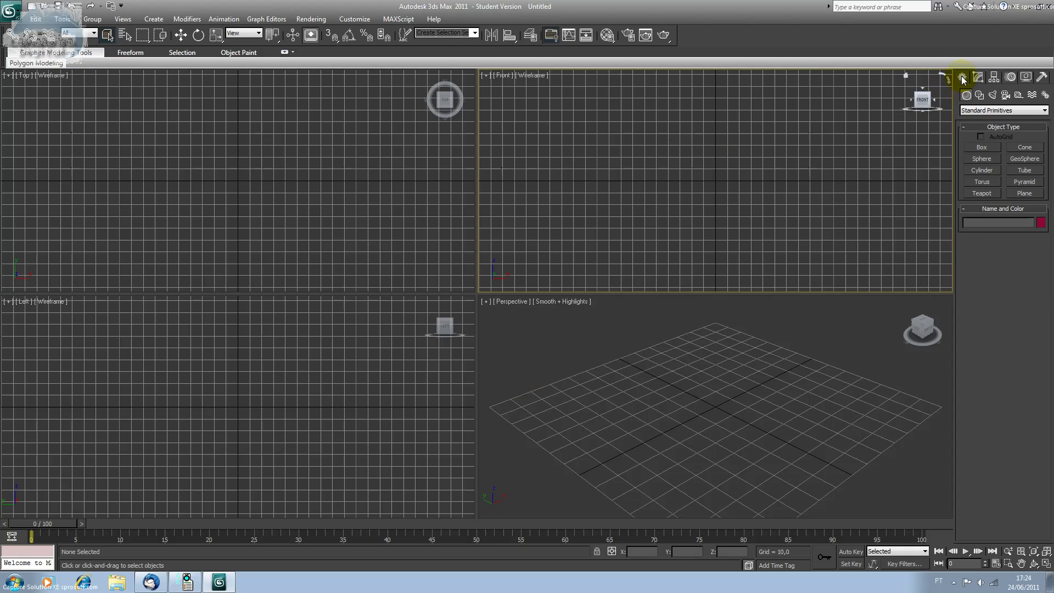
{"action": "left_click", "coordinate": [966, 96]}
{"action": "left_click", "coordinate": [988, 148]}
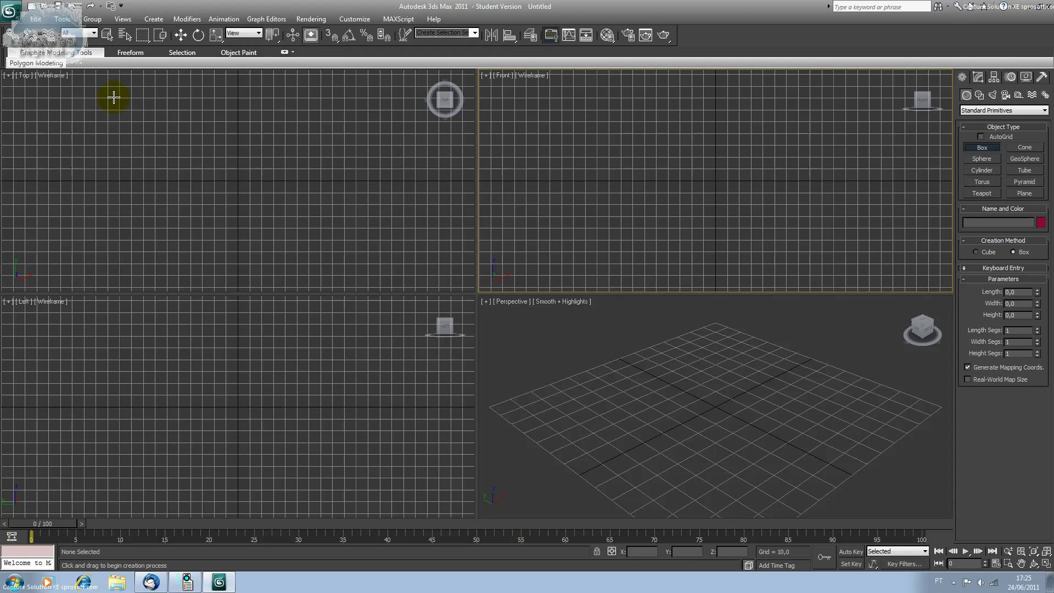
Step: Draw a large red box in the Top viewport, plus two smaller test boxes
{"action": "mouse_move", "coordinate": [113, 97]}
{"action": "left_mouse_down"}
{"action": "mouse_move", "coordinate": [281, 225]}
{"action": "mouse_move", "coordinate": [272, 243]}
{"action": "left_mouse_up"}
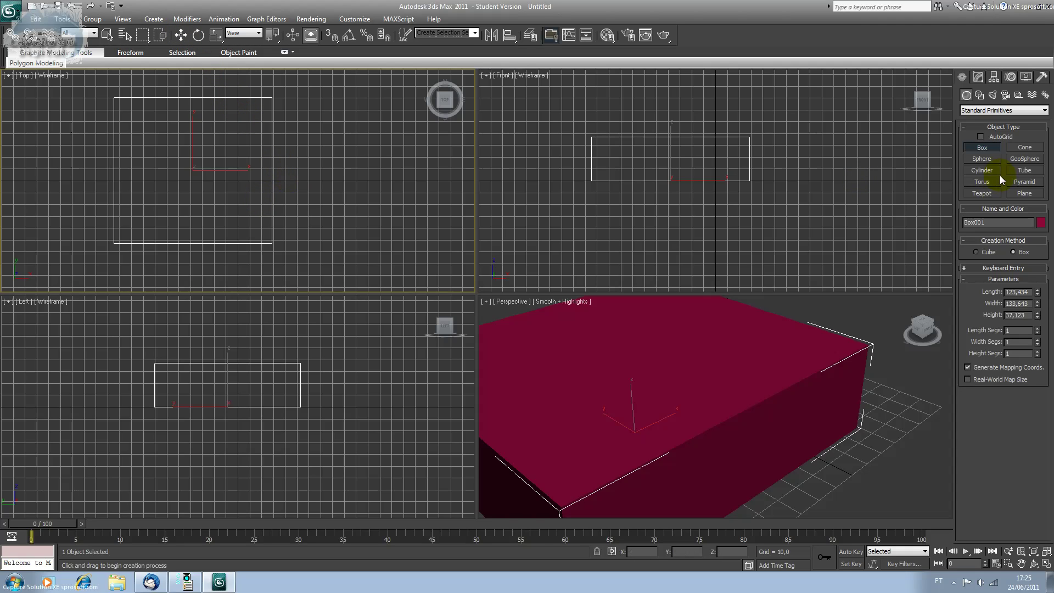
{"action": "left_click_drag", "start_coordinate": [287, 162], "coordinate": [381, 251]}
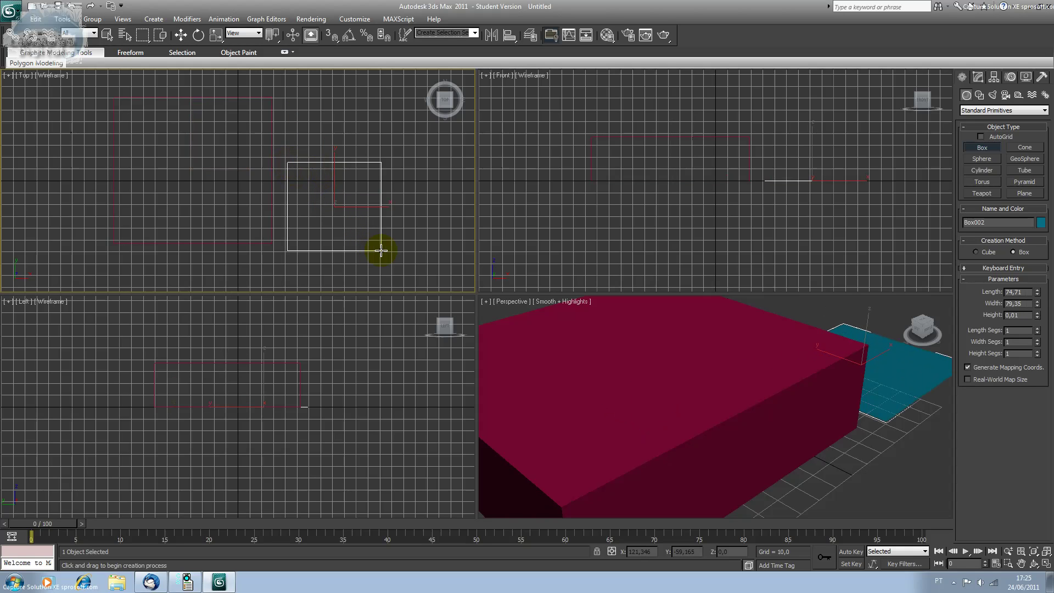
{"action": "left_click", "coordinate": [375, 219]}
{"action": "left_click_drag", "start_coordinate": [344, 113], "coordinate": [305, 150]}
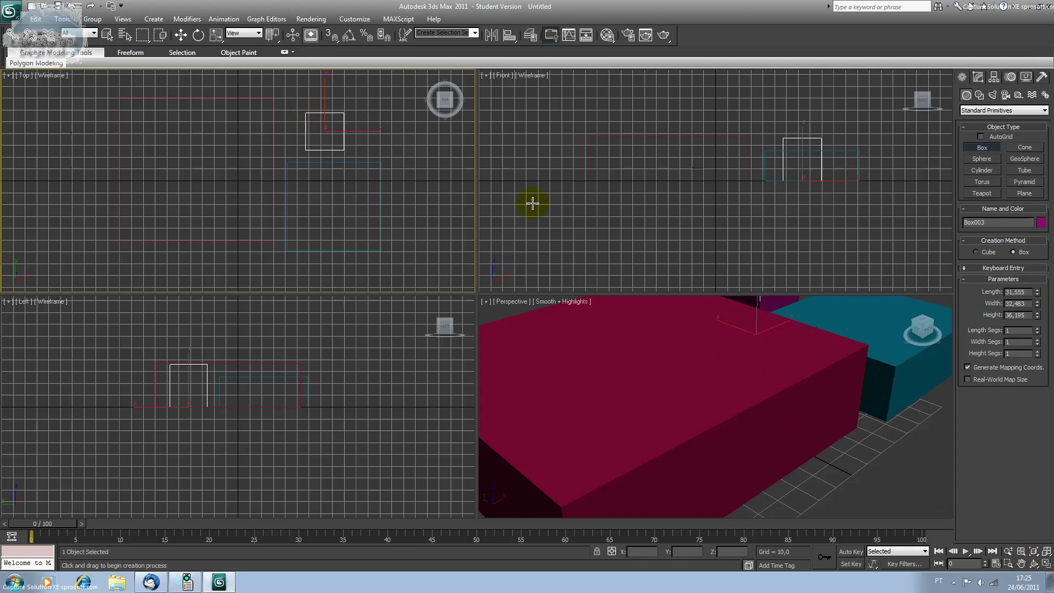
Step: Delete the two test boxes and fit all views to the remaining red box
{"action": "left_click", "coordinate": [182, 36]}
{"action": "left_click", "coordinate": [187, 38]}
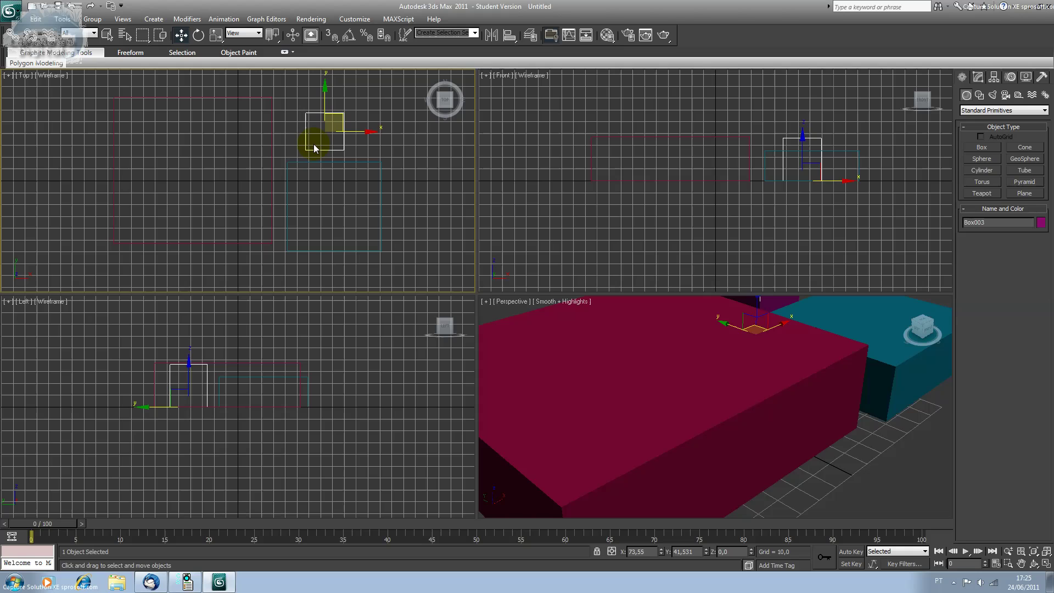
{"action": "key", "text": "Delete"}
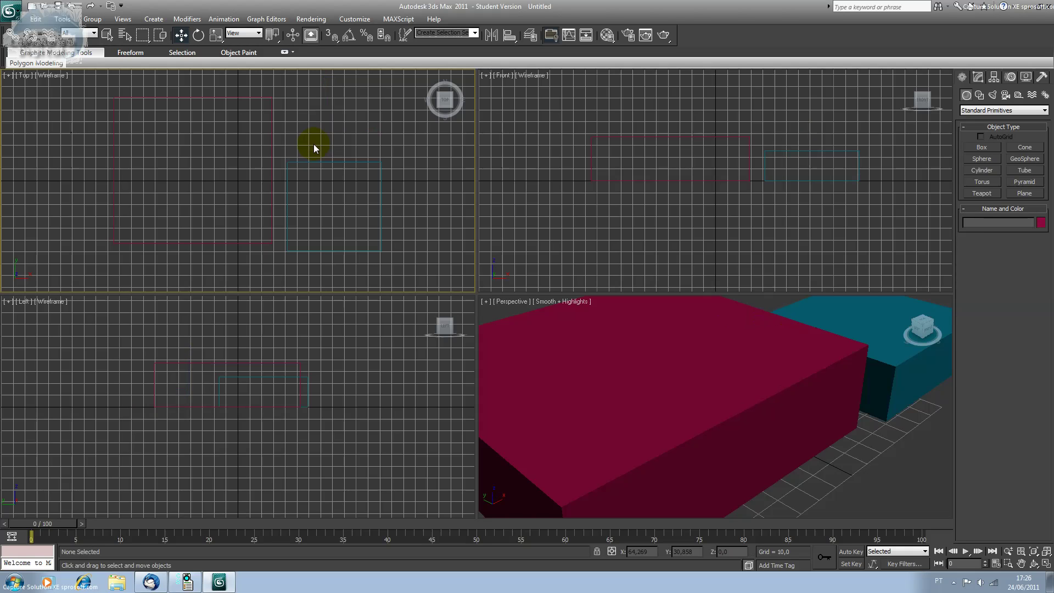
{"action": "left_click", "coordinate": [342, 163]}
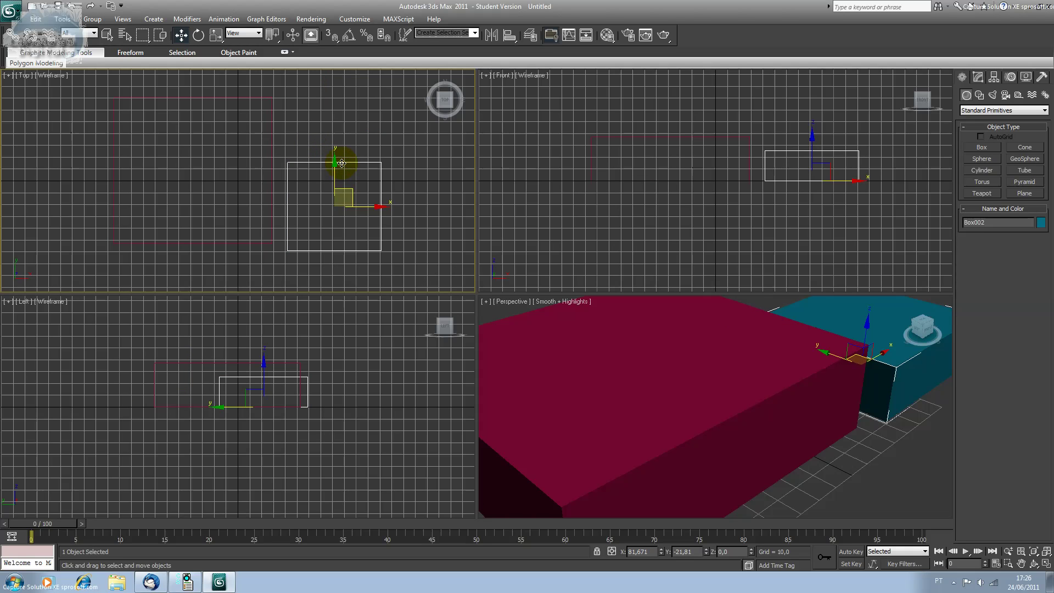
{"action": "key", "text": "Delete"}
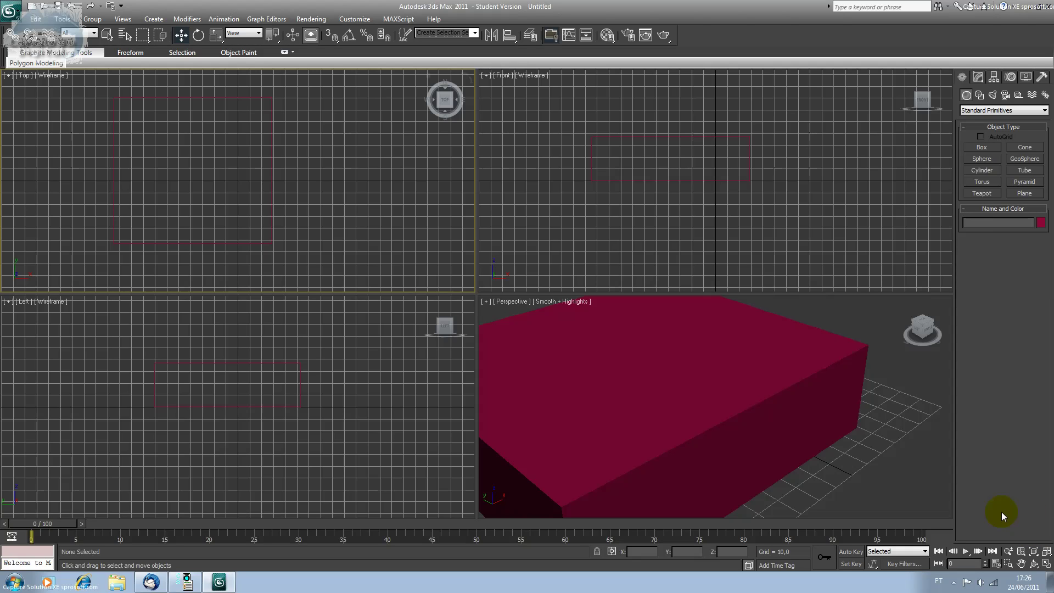
{"action": "left_click", "coordinate": [1047, 550]}
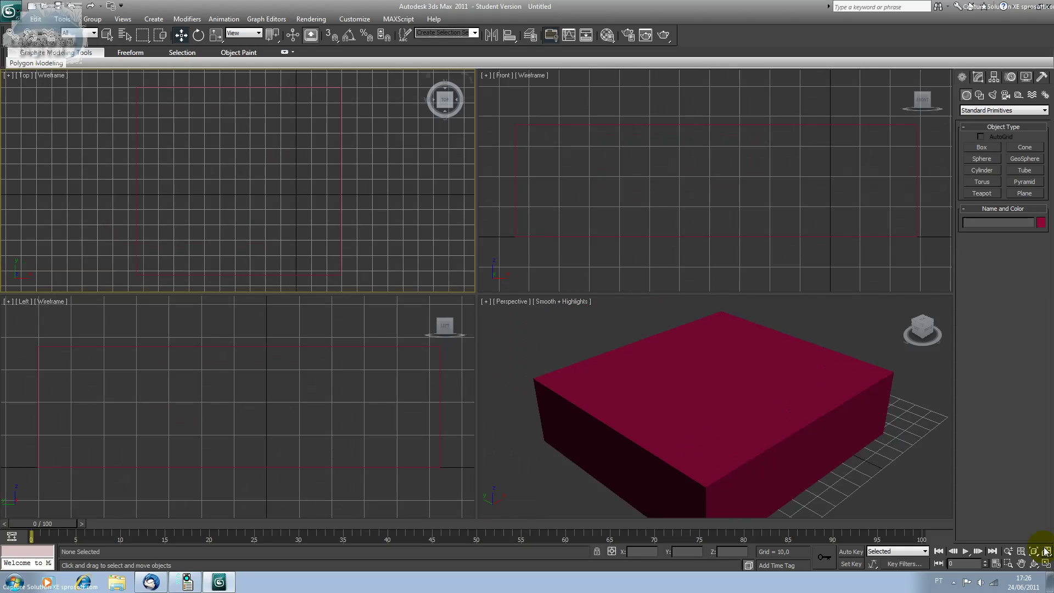
Step: Set the red box's Length, Width and Height to 100 each
{"action": "left_click", "coordinate": [783, 450]}
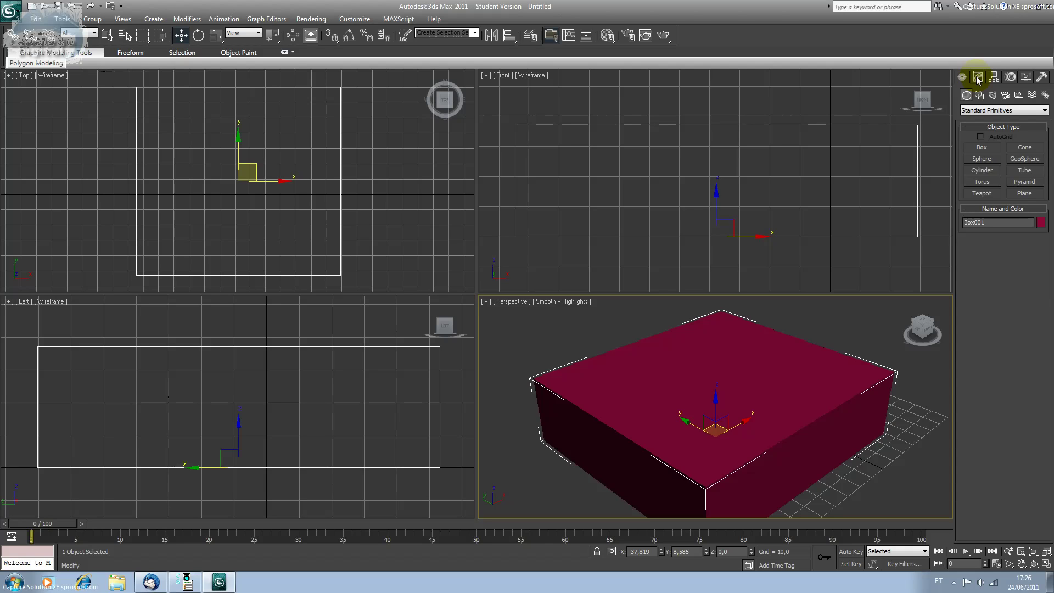
{"action": "left_click", "coordinate": [977, 80]}
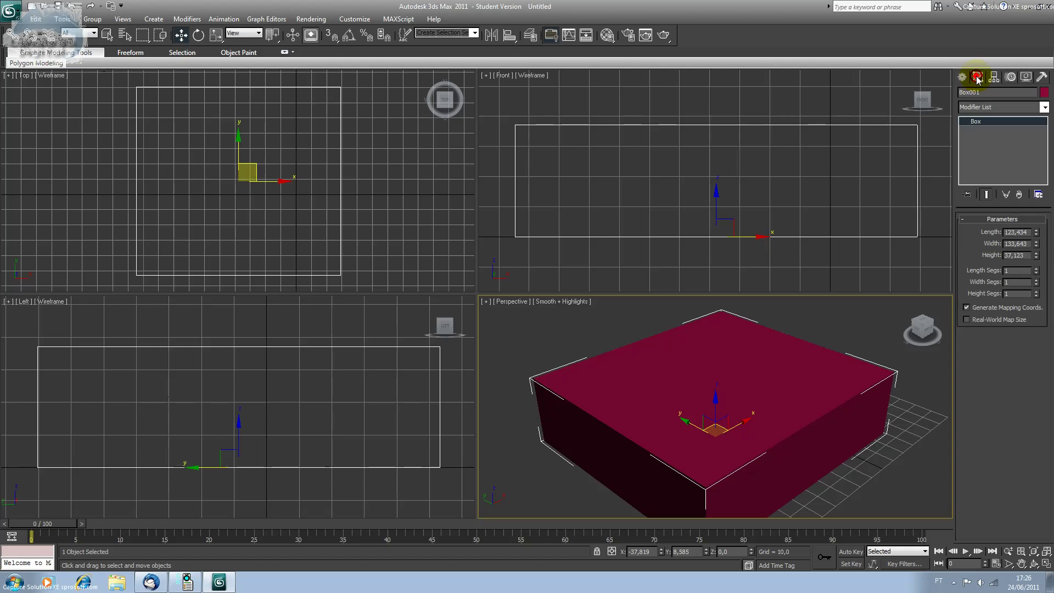
{"action": "left_click", "coordinate": [1022, 233]}
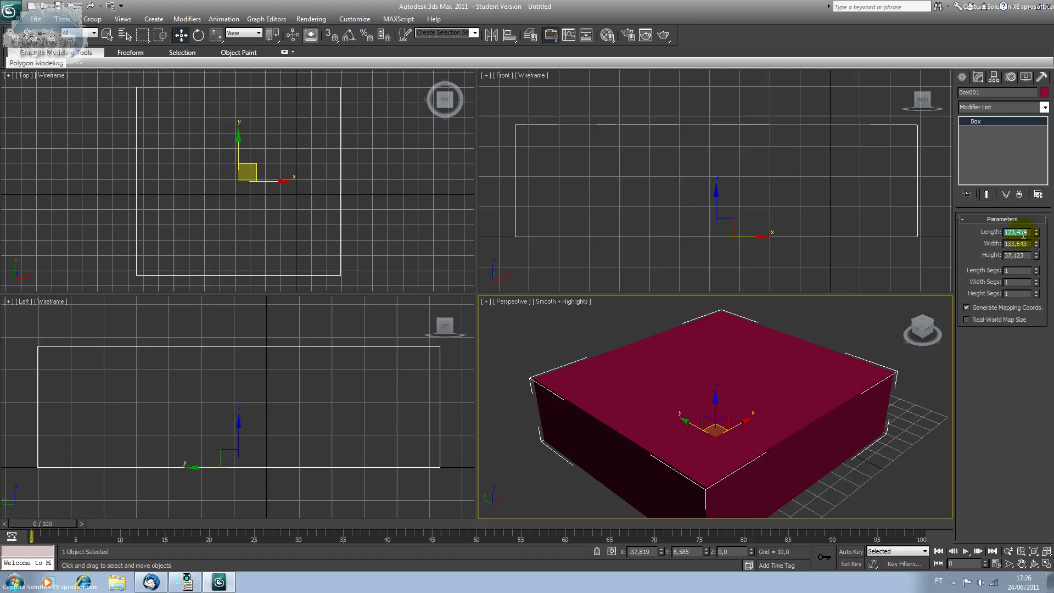
{"action": "type", "text": "100"}
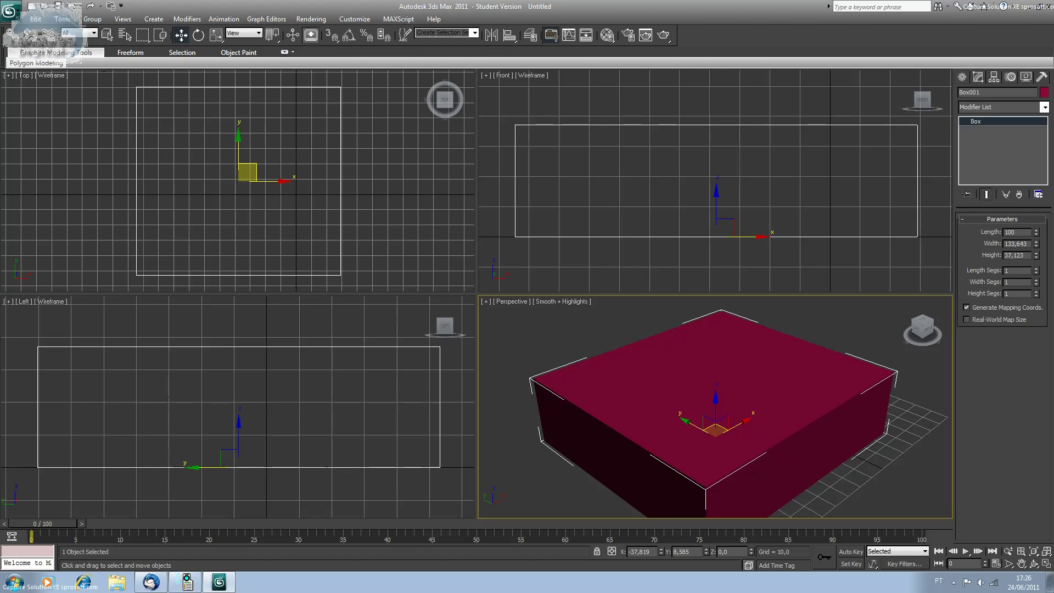
{"action": "key", "text": "Tab"}
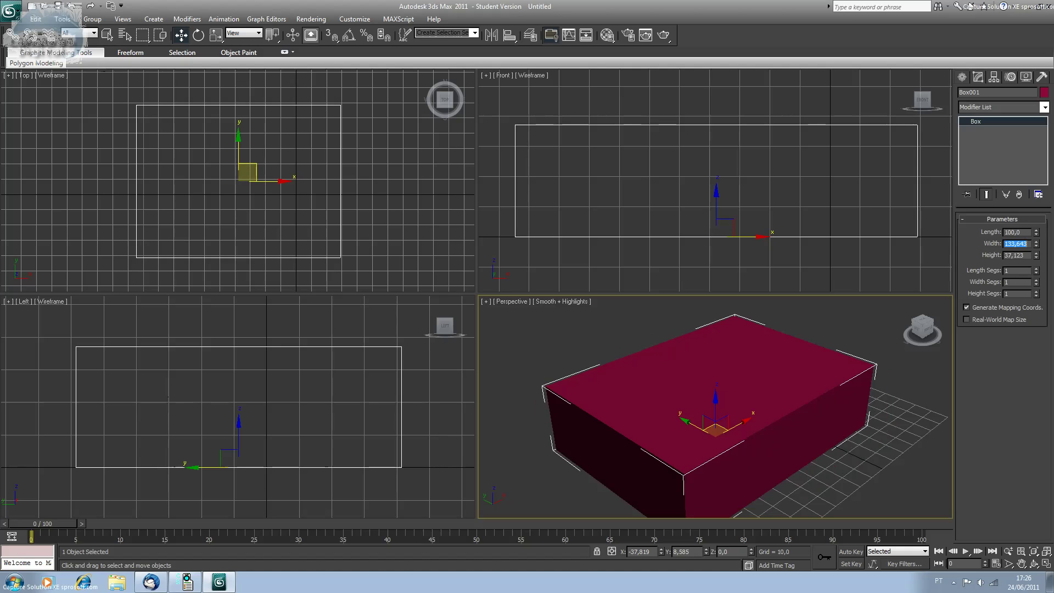
{"action": "type", "text": "100"}
{"action": "key", "text": "Tab"}
{"action": "type", "text": "100"}
{"action": "key", "text": "Return"}
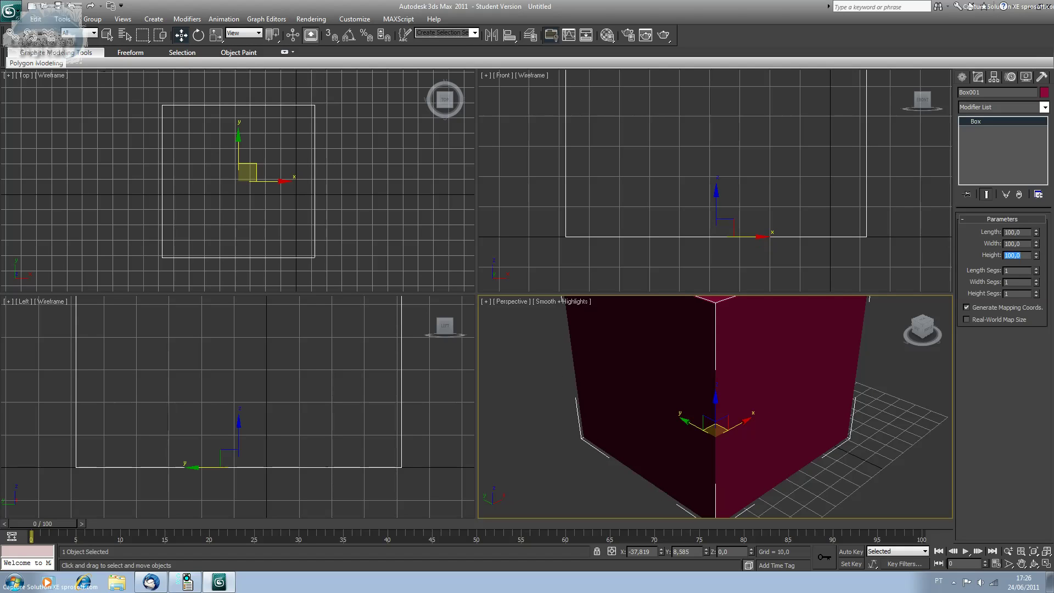
Step: Fit all views to the cube and bring up Customize > Units Setup
{"action": "left_click", "coordinate": [1034, 552]}
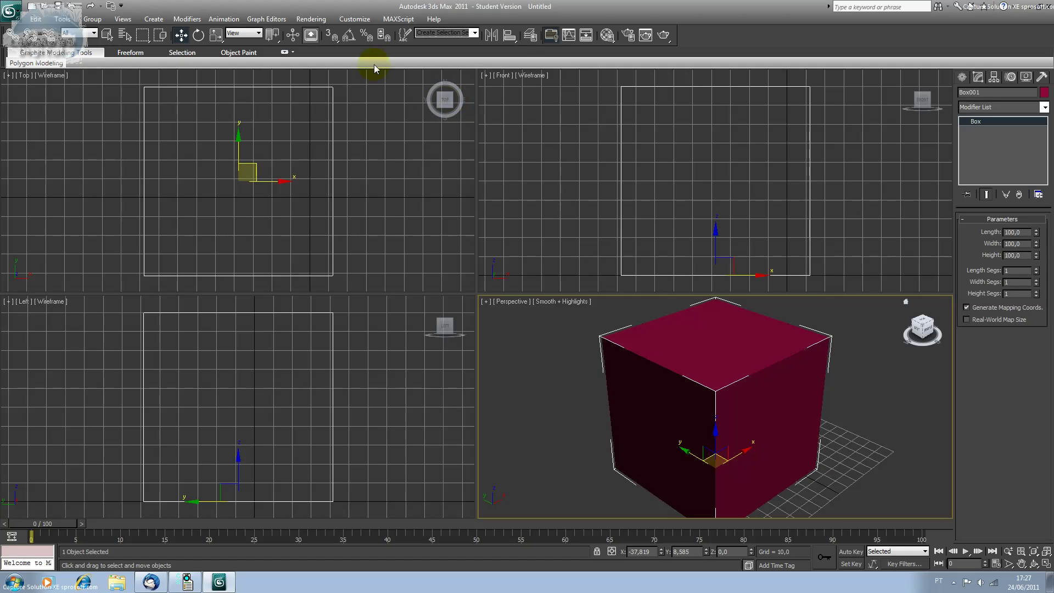
{"action": "left_click", "coordinate": [367, 20]}
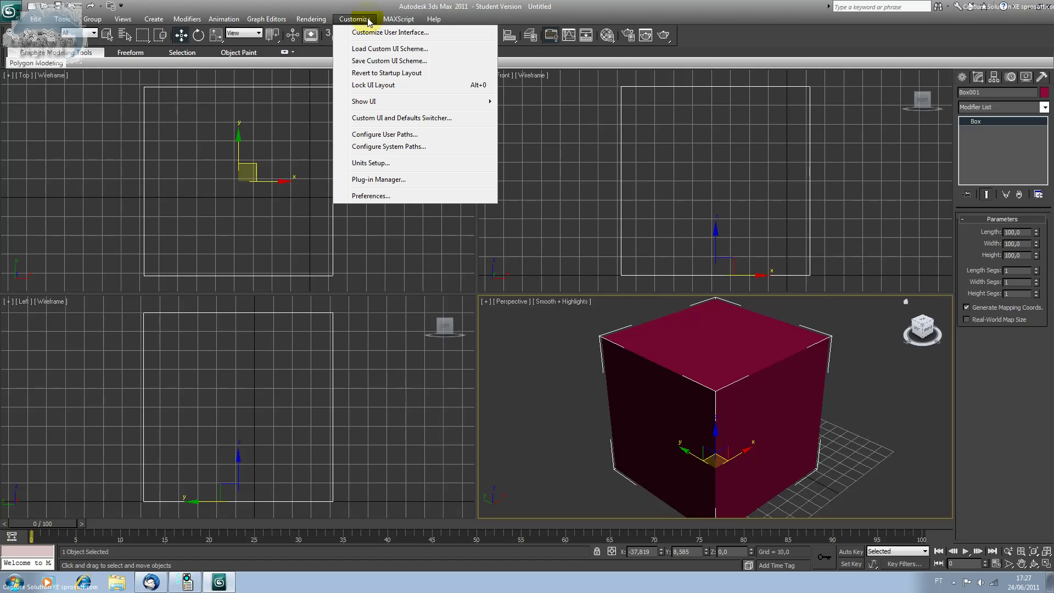
{"action": "left_click", "coordinate": [408, 160]}
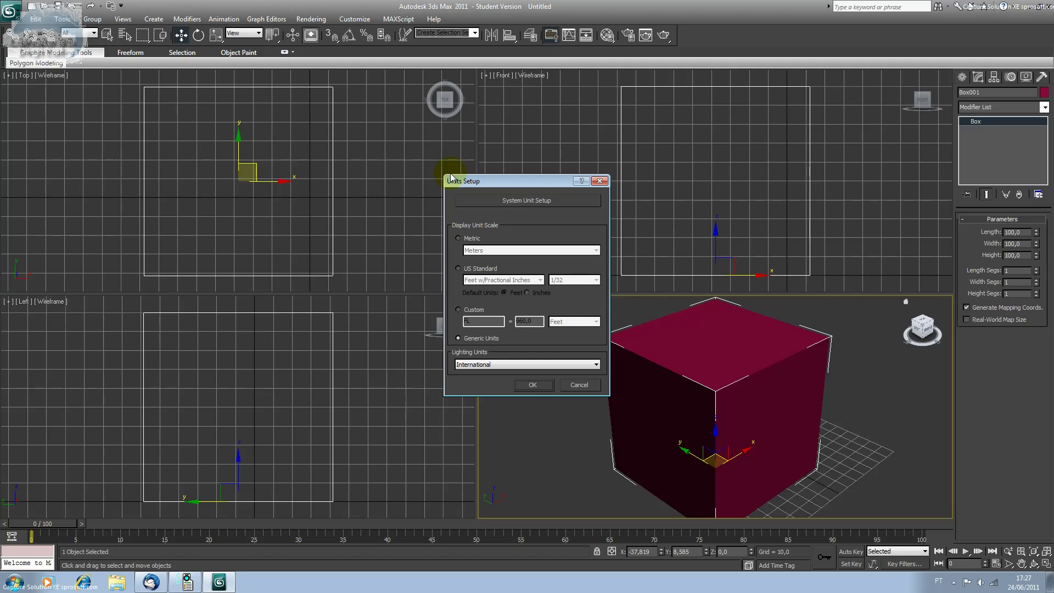
Step: Set display units to Metric Meters with International lighting units and apply
{"action": "left_click", "coordinate": [470, 240]}
{"action": "left_click", "coordinate": [503, 251]}
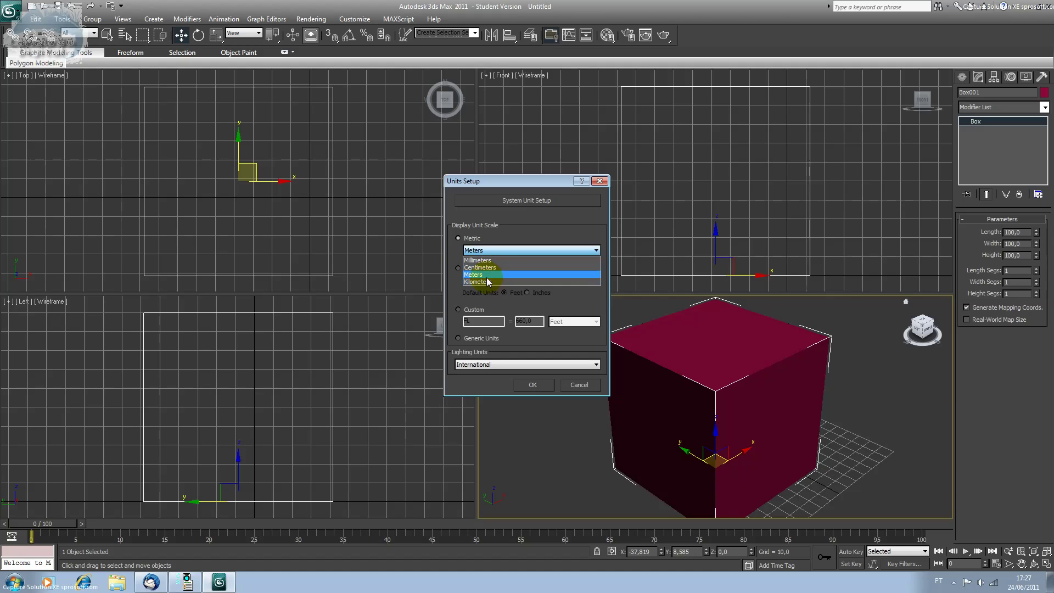
{"action": "left_click", "coordinate": [473, 273]}
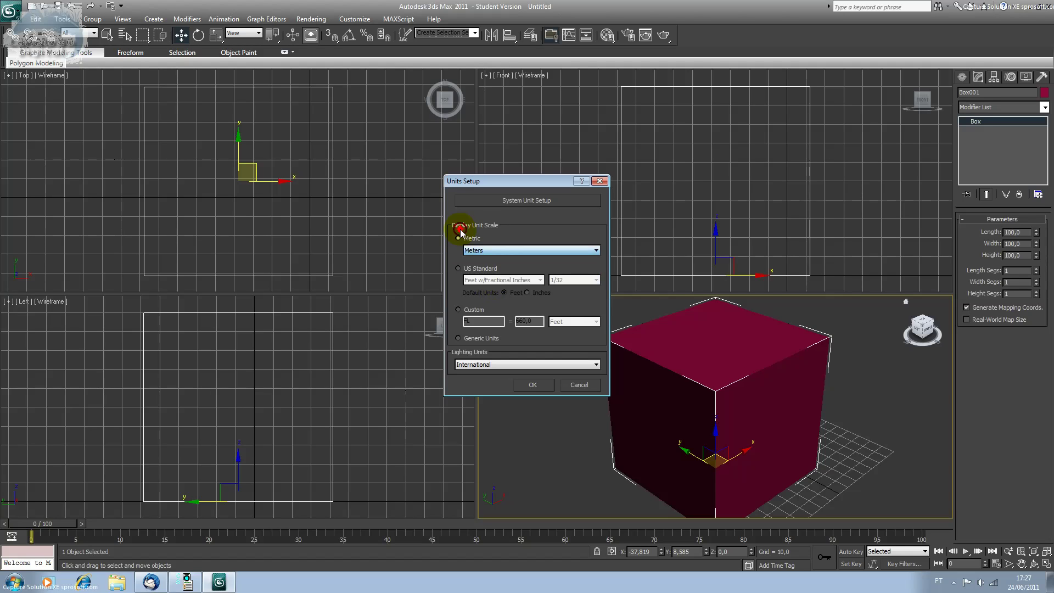
{"action": "left_click", "coordinate": [496, 249]}
{"action": "left_click", "coordinate": [487, 270]}
{"action": "left_click", "coordinate": [523, 280]}
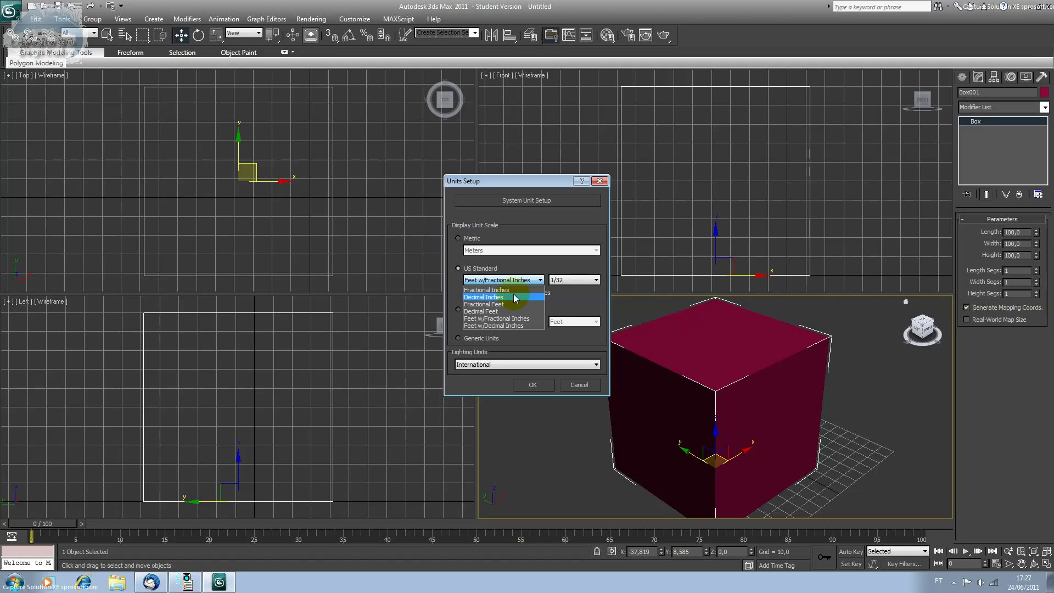
{"action": "left_click", "coordinate": [464, 239]}
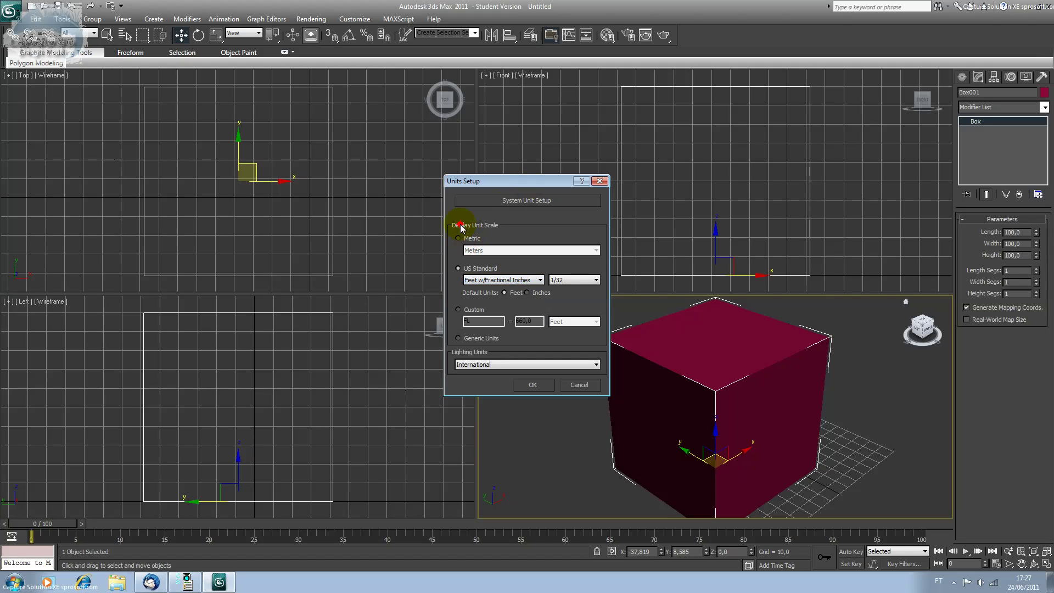
{"action": "left_click", "coordinate": [462, 237]}
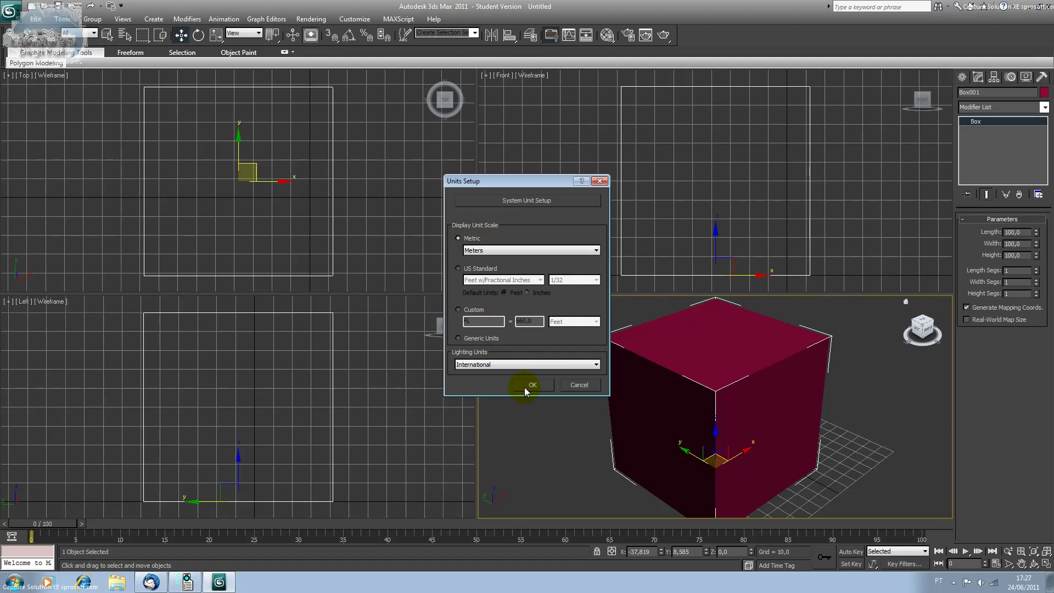
{"action": "left_click", "coordinate": [491, 364]}
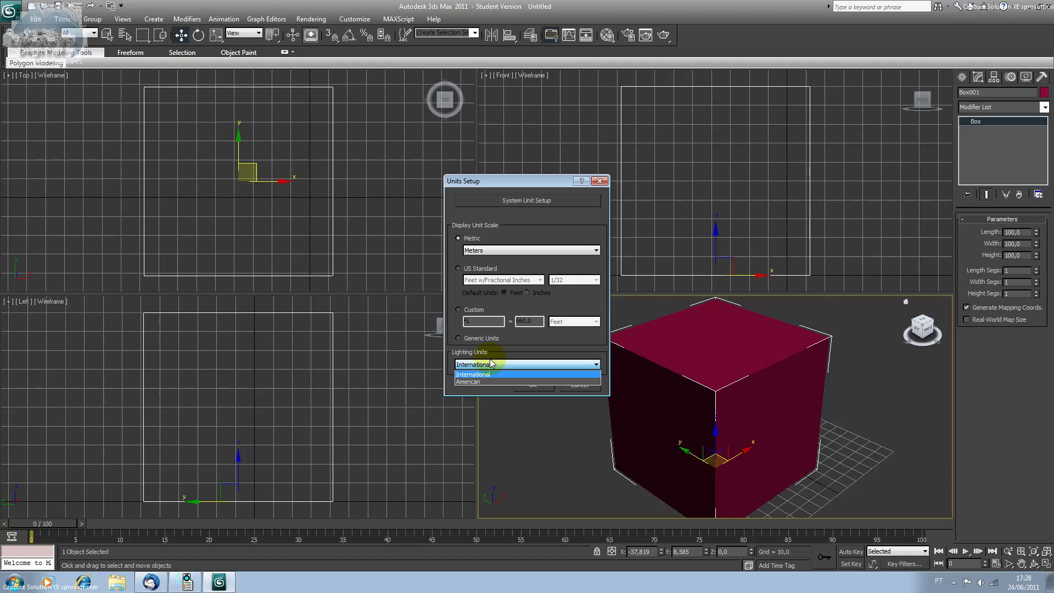
{"action": "left_click", "coordinate": [490, 374]}
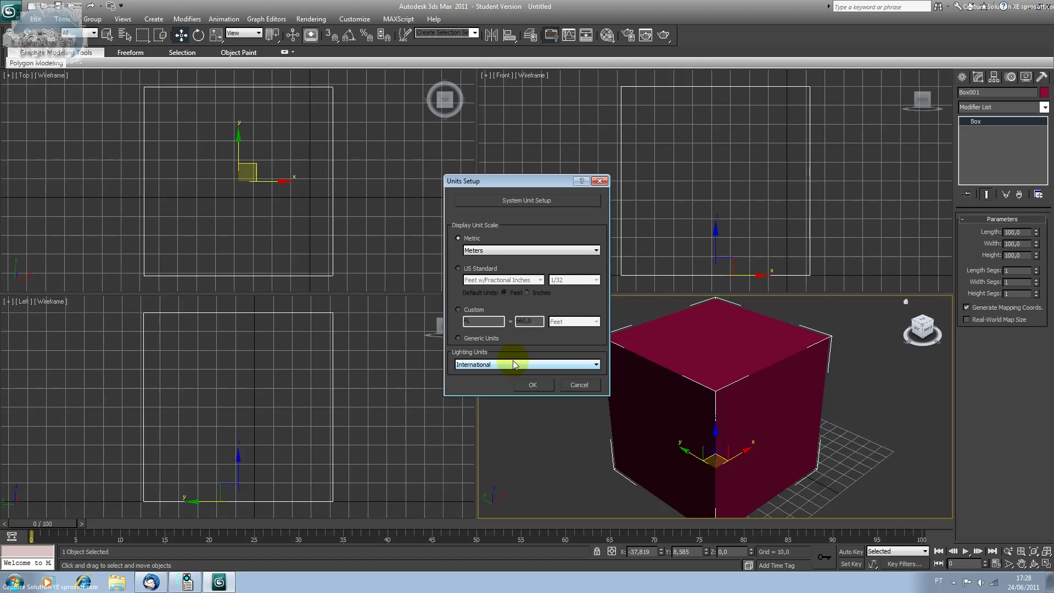
{"action": "left_click", "coordinate": [525, 380]}
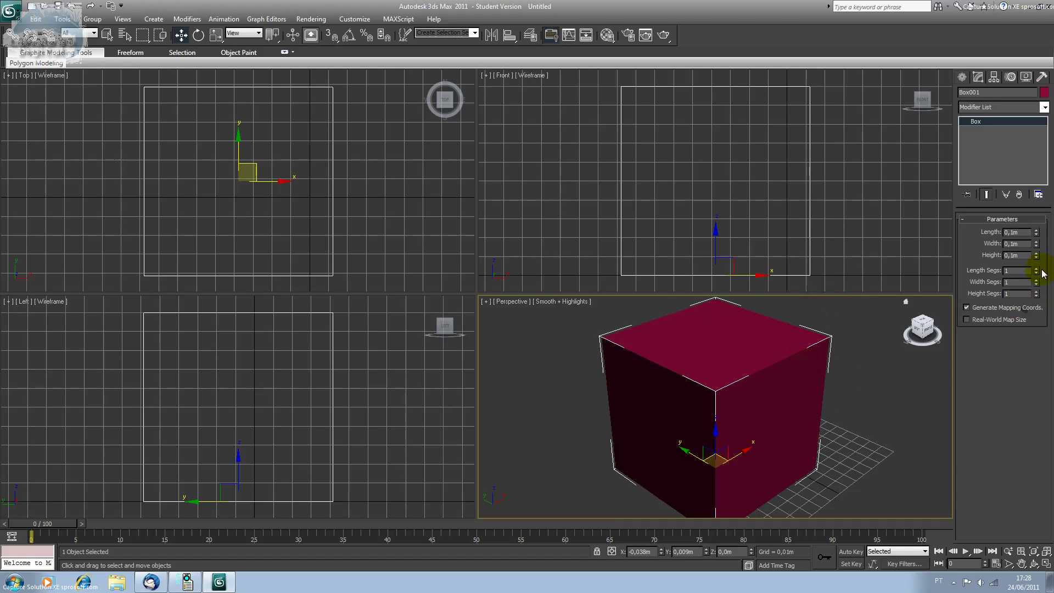
Step: Review the cube's 0,1m length, width and height fields
{"action": "left_click", "coordinate": [1027, 230]}
{"action": "double_click", "coordinate": [1014, 235]}
{"action": "left_click", "coordinate": [1015, 246]}
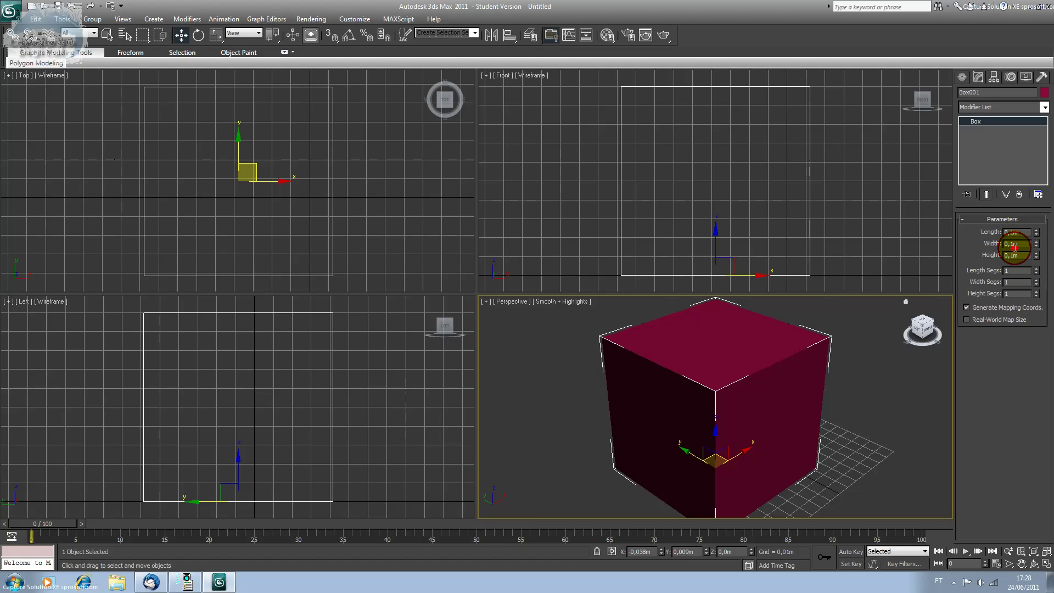
{"action": "double_click", "coordinate": [1015, 255]}
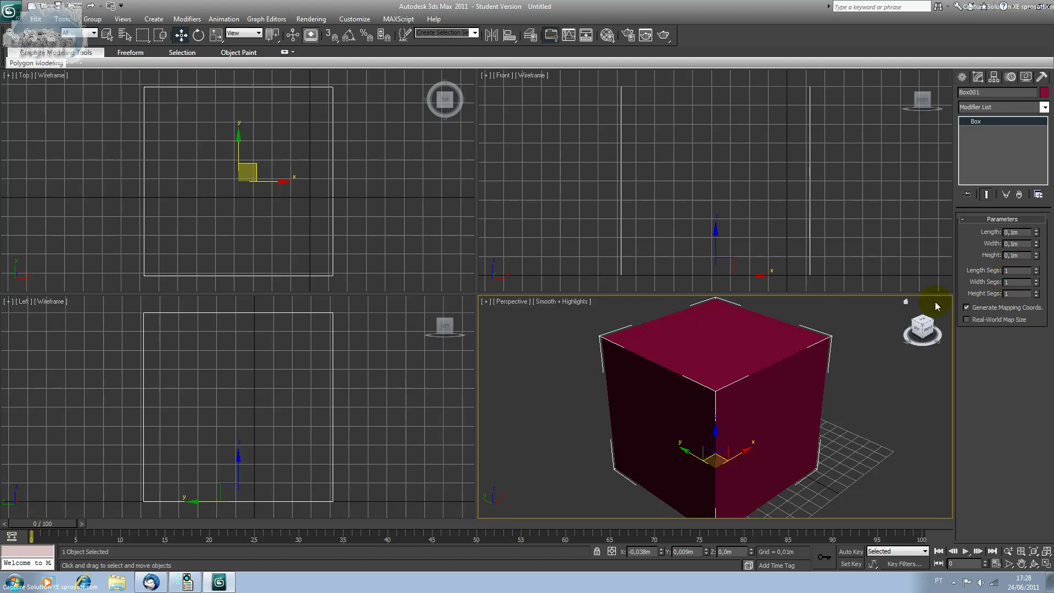
{"action": "left_click", "coordinate": [777, 343]}
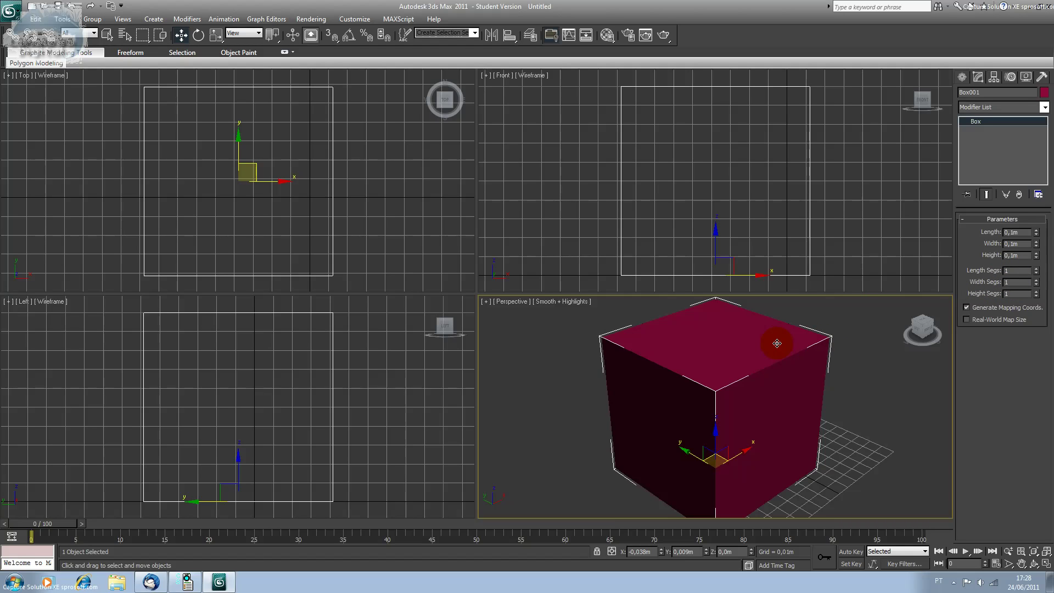
Step: Arm the Sphere tool from the Standard Primitives
{"action": "scroll", "coordinate": [794, 423], "scroll_direction": "down", "scroll_amount": 3}
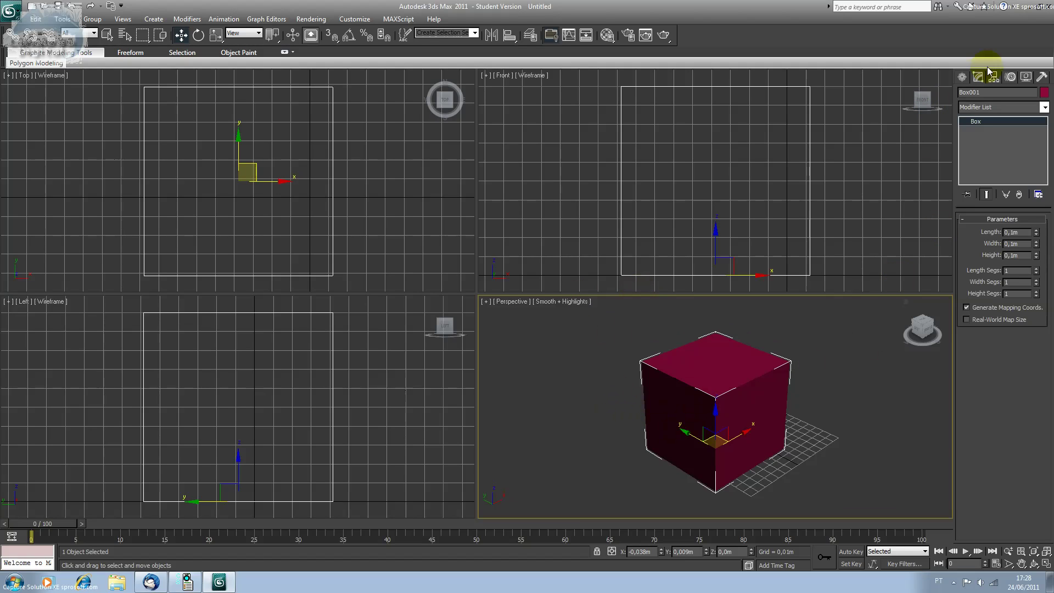
{"action": "left_click", "coordinate": [962, 78]}
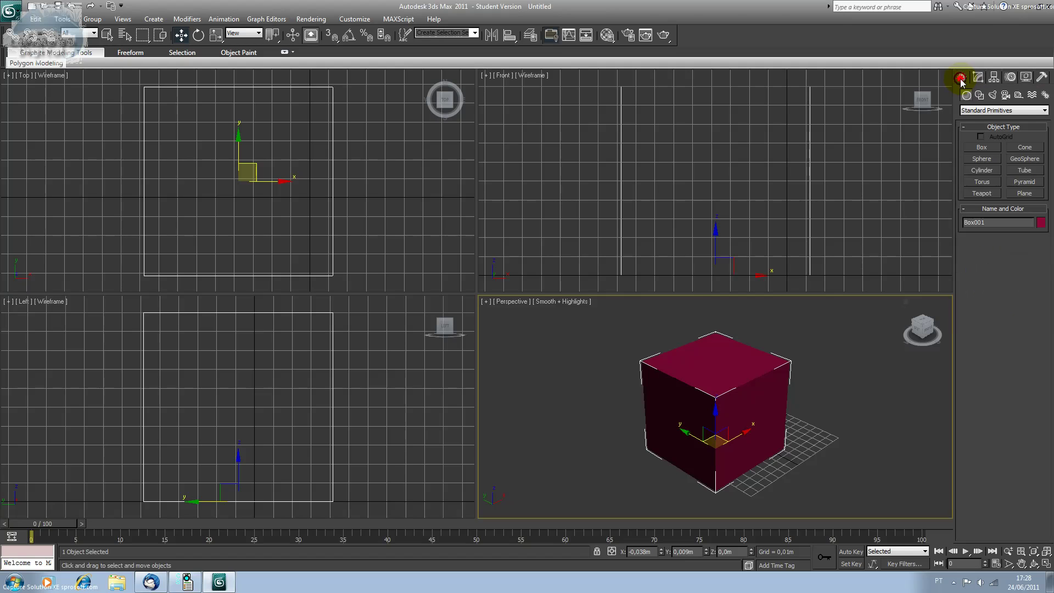
{"action": "left_click", "coordinate": [980, 160]}
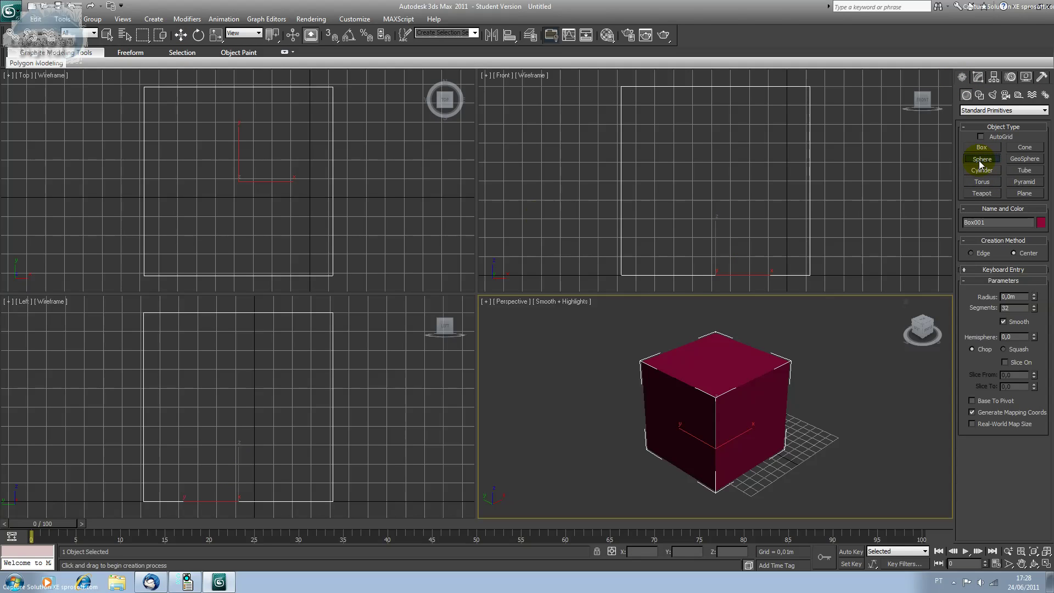
Step: Draw a green sphere in the Top viewport and delete the red box
{"action": "left_click_drag", "start_coordinate": [401, 185], "coordinate": [431, 223]}
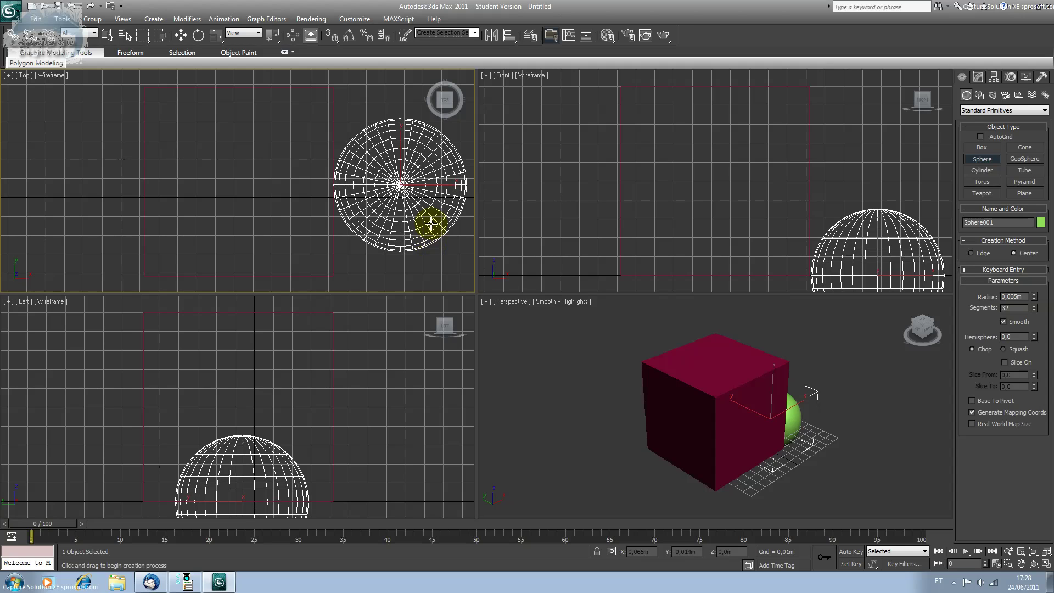
{"action": "left_click", "coordinate": [180, 35]}
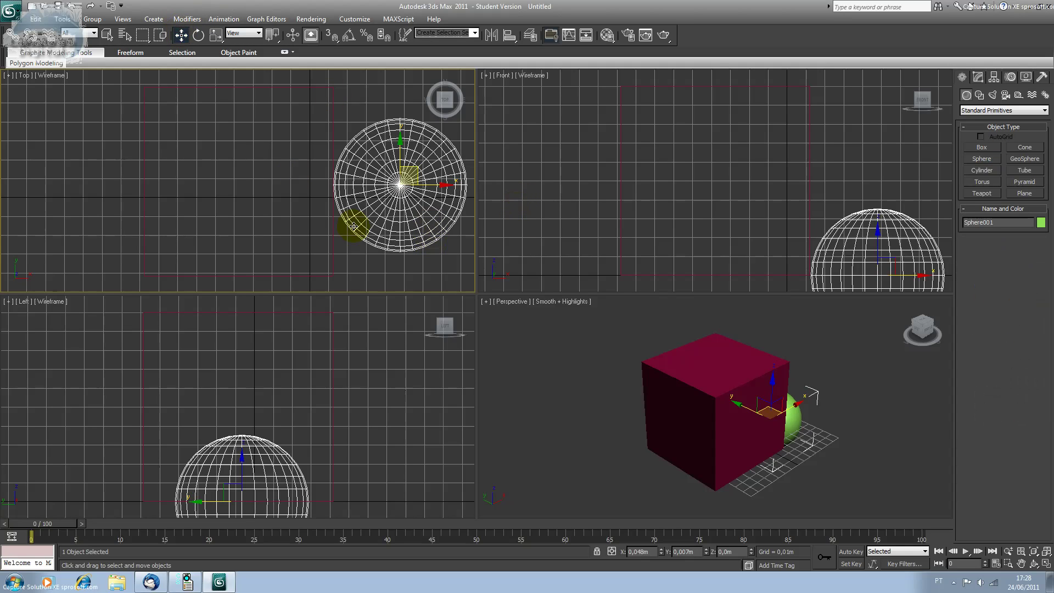
{"action": "left_click", "coordinate": [704, 401]}
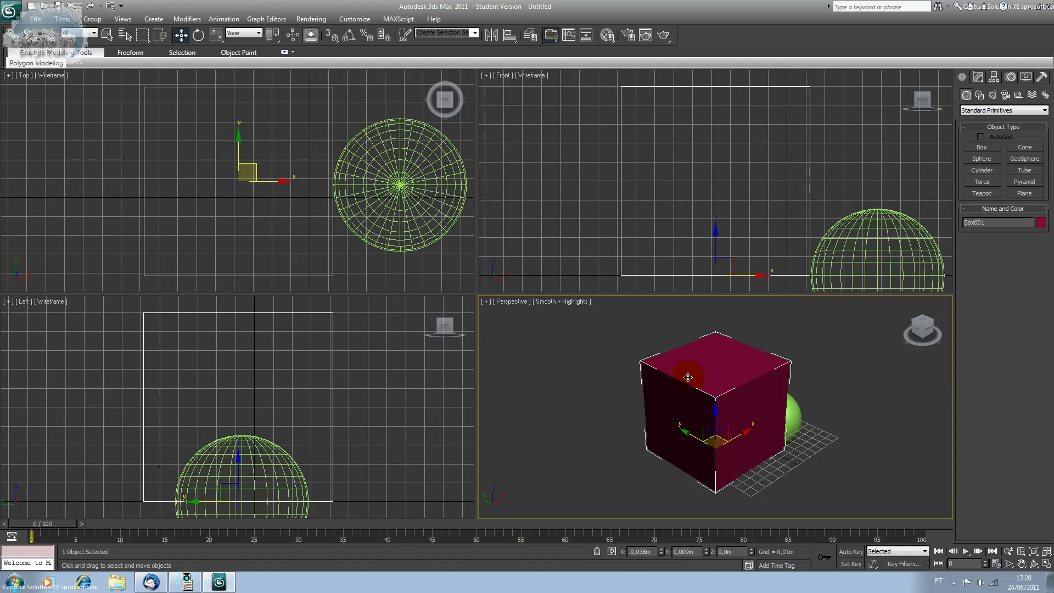
{"action": "key", "text": "Delete"}
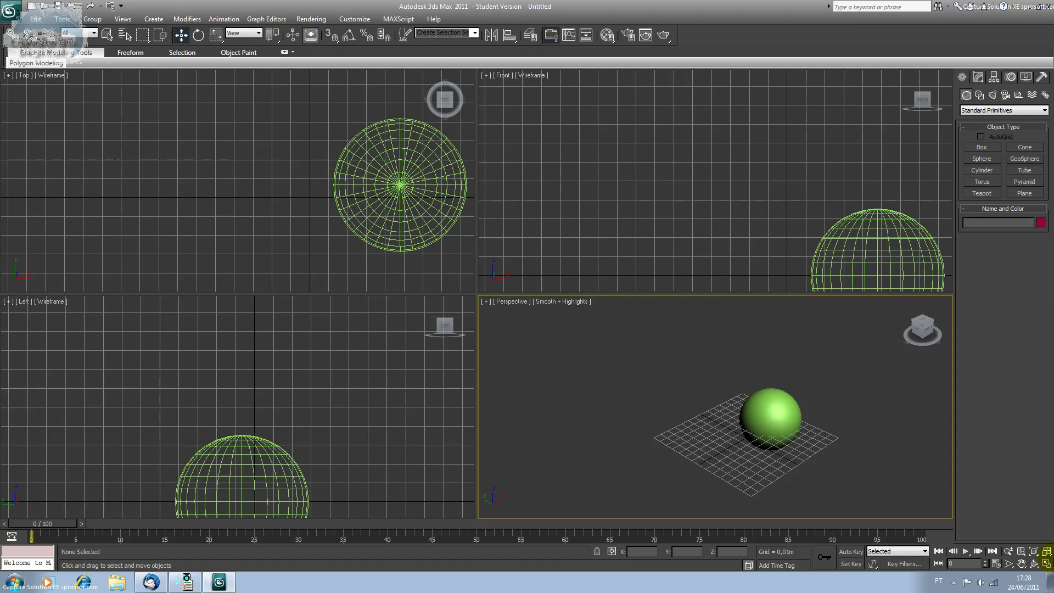
Step: Fit views to the sphere and drag its Radius to 0,036m
{"action": "left_click", "coordinate": [1047, 552]}
{"action": "left_click", "coordinate": [714, 378]}
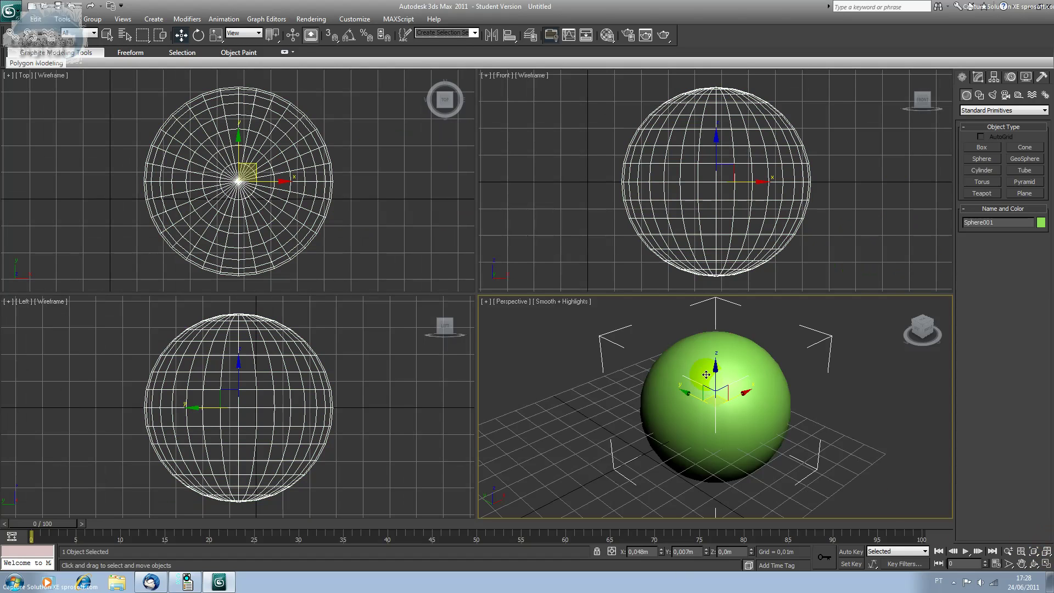
{"action": "left_click", "coordinate": [985, 78]}
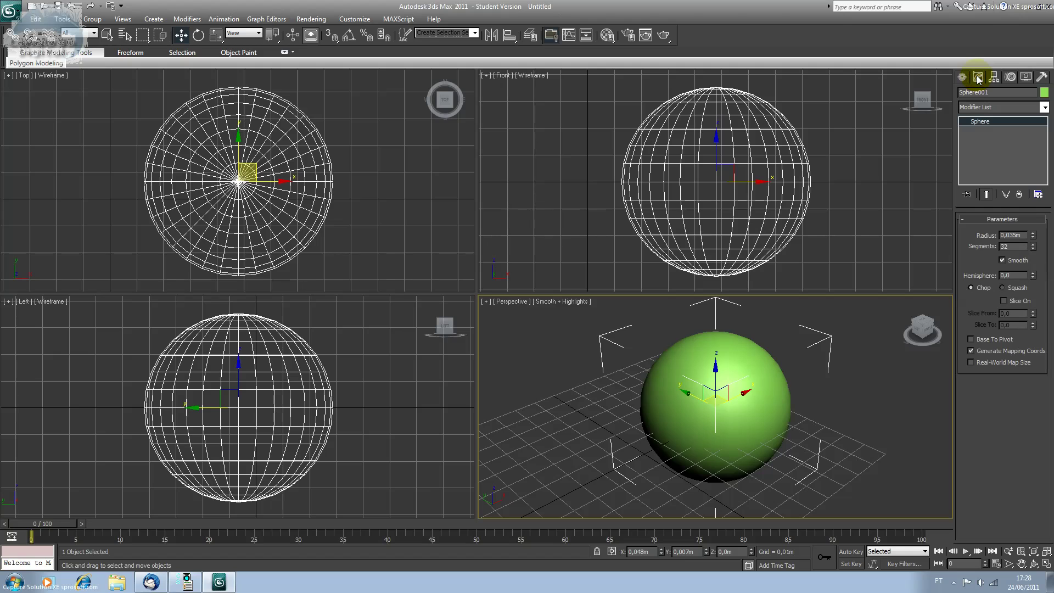
{"action": "mouse_move", "coordinate": [1034, 242]}
{"action": "left_mouse_down"}
{"action": "mouse_move", "coordinate": [1033, 284]}
{"action": "mouse_move", "coordinate": [1028, 236]}
{"action": "left_mouse_up"}
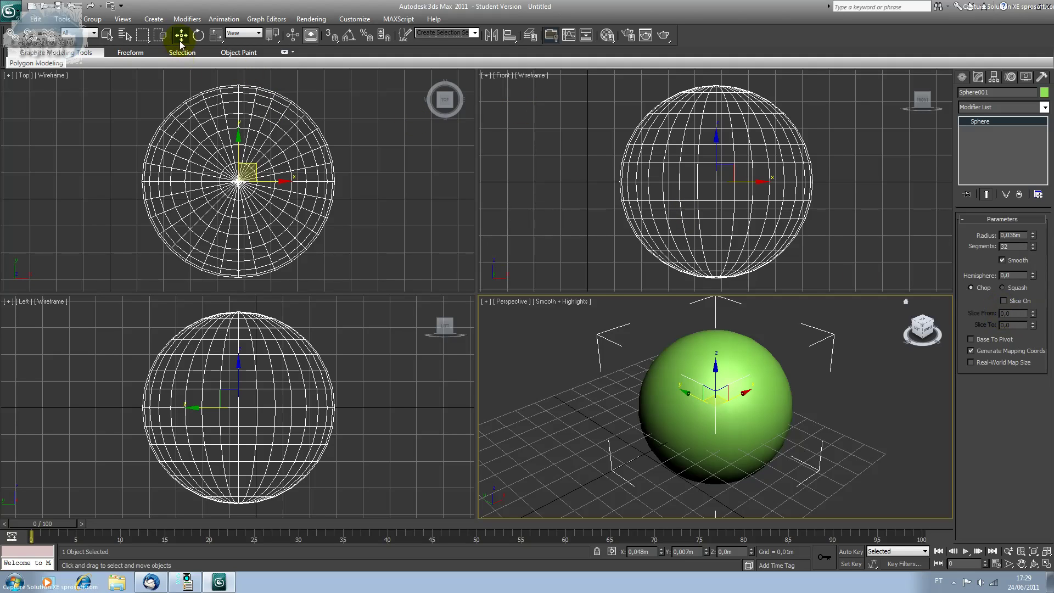
{"action": "left_click", "coordinate": [675, 225]}
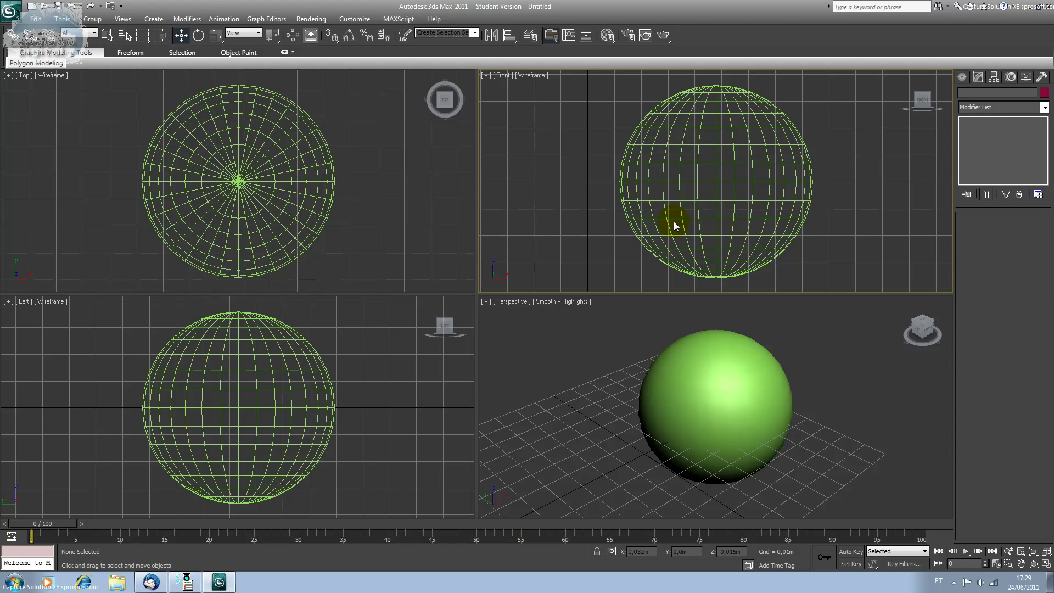
{"action": "left_click", "coordinate": [667, 126]}
{"action": "left_click", "coordinate": [674, 127]}
Step: Delete the sphere and arm the Cone tool in Standard Primitives
{"action": "key", "text": "Delete"}
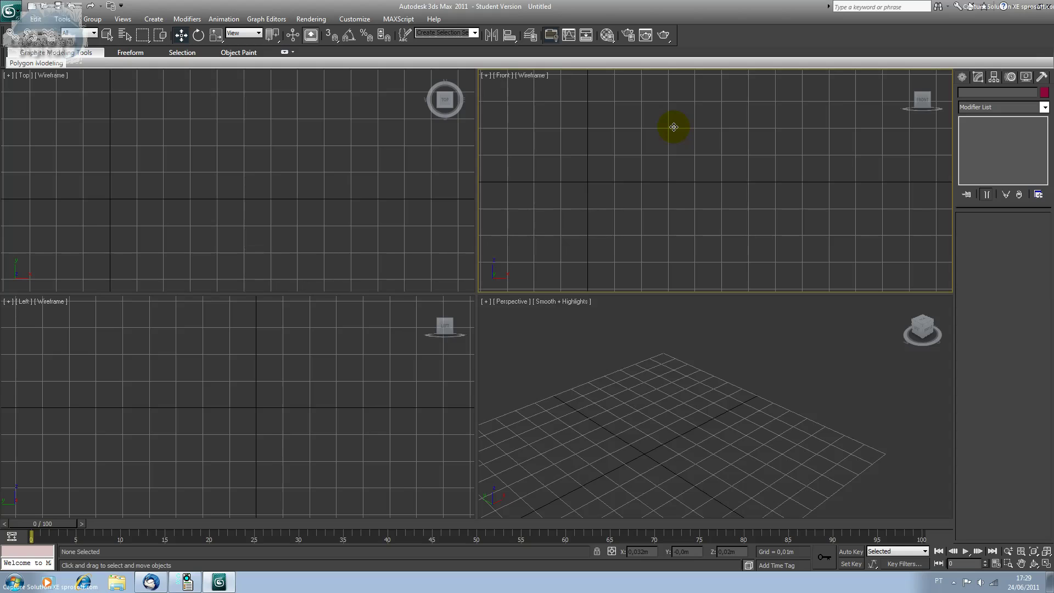
{"action": "left_click", "coordinate": [961, 78]}
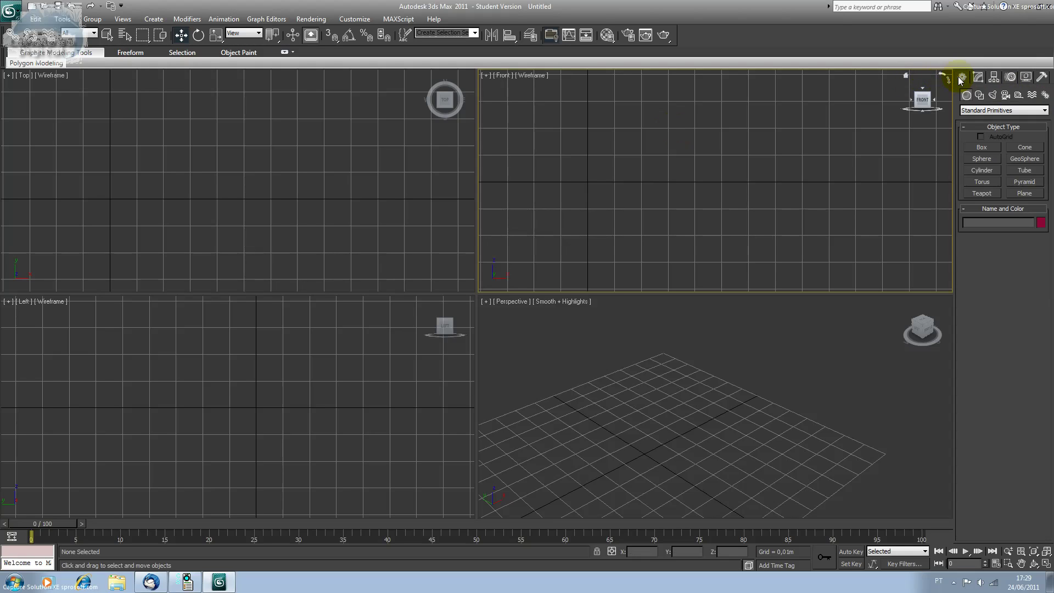
{"action": "left_click", "coordinate": [962, 77]}
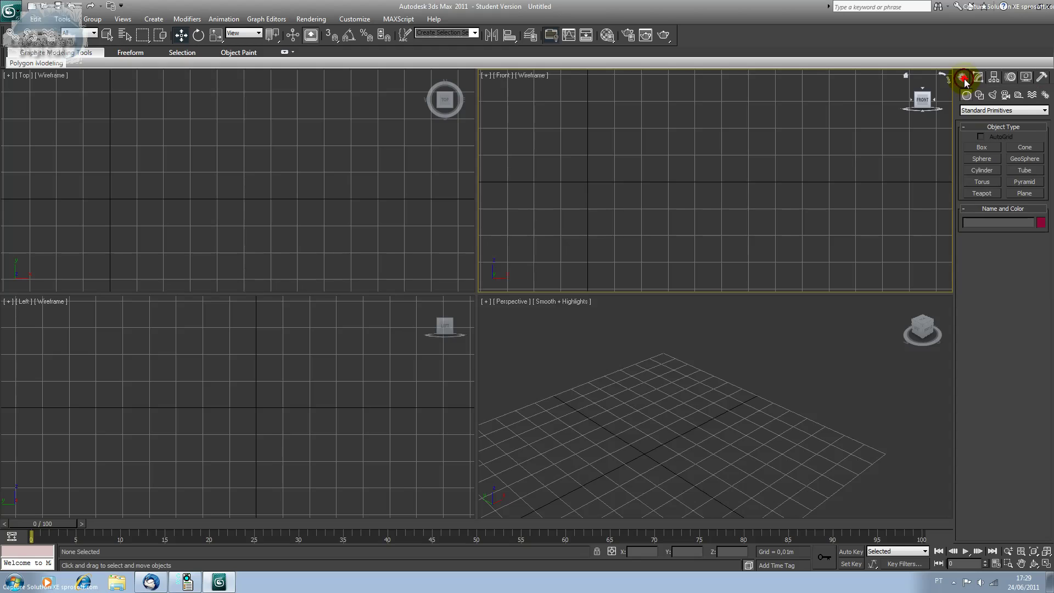
{"action": "left_click", "coordinate": [1023, 147]}
Step: Draw a pointed purple cone about 0,016m radius and height, then delete it
{"action": "left_click_drag", "start_coordinate": [210, 165], "coordinate": [235, 202]}
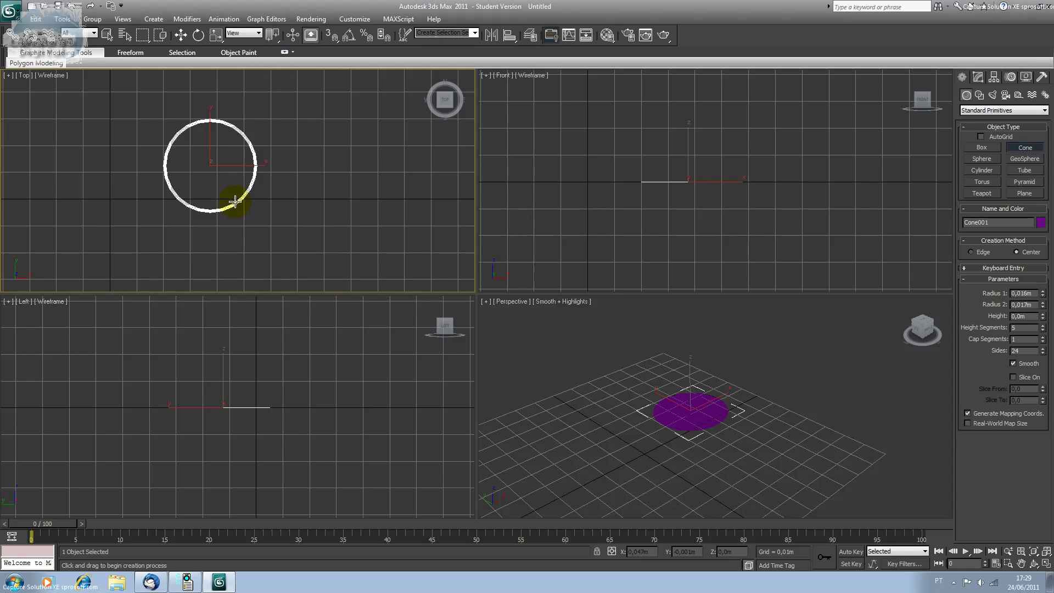
{"action": "left_click_drag", "start_coordinate": [235, 201], "coordinate": [228, 159]}
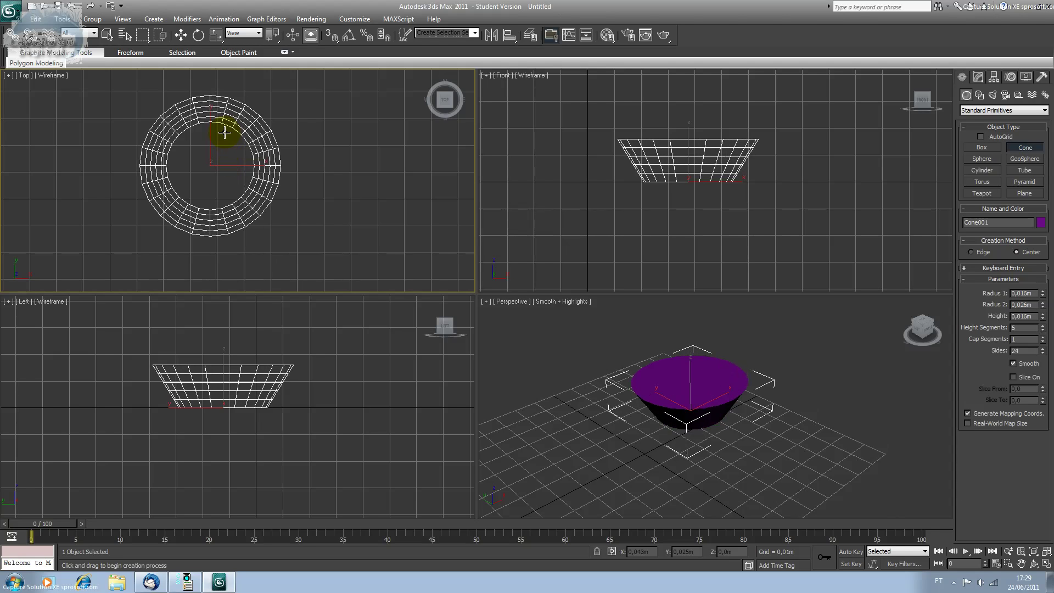
{"action": "left_click", "coordinate": [235, 196]}
{"action": "mouse_move", "coordinate": [235, 196]}
{"action": "left_mouse_down"}
{"action": "mouse_move", "coordinate": [228, 142]}
{"action": "mouse_move", "coordinate": [232, 206]}
{"action": "mouse_move", "coordinate": [229, 126]}
{"action": "mouse_move", "coordinate": [230, 208]}
{"action": "left_mouse_up"}
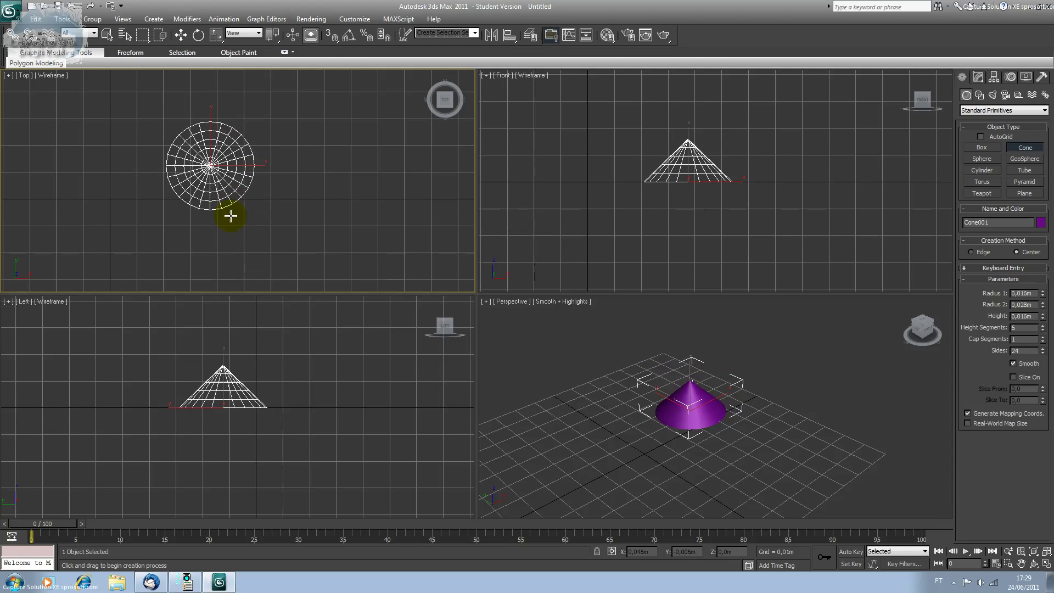
{"action": "left_click", "coordinate": [231, 211]}
{"action": "left_click", "coordinate": [185, 39]}
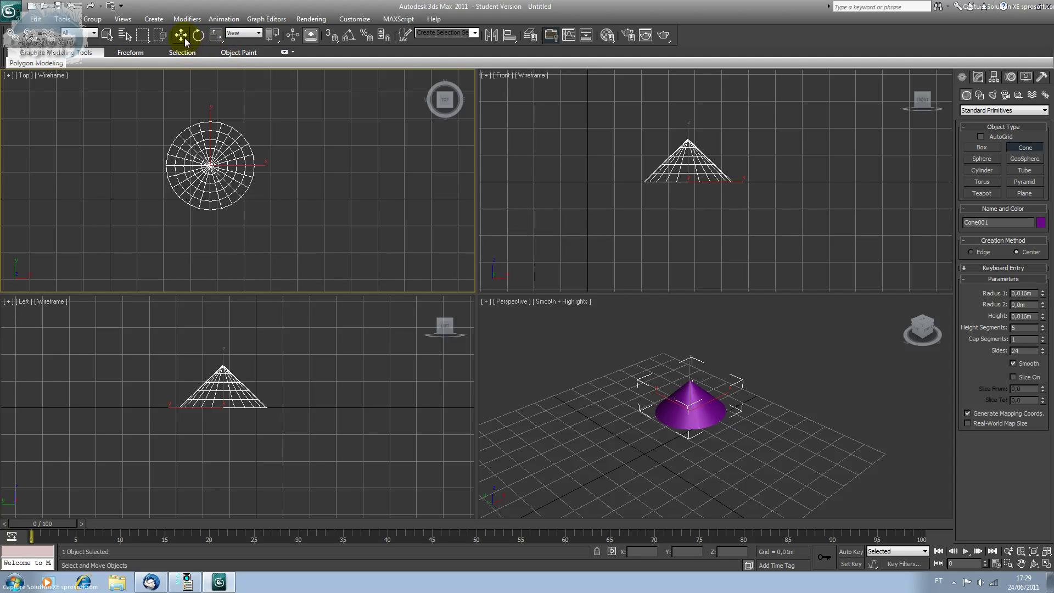
{"action": "left_click", "coordinate": [237, 209]}
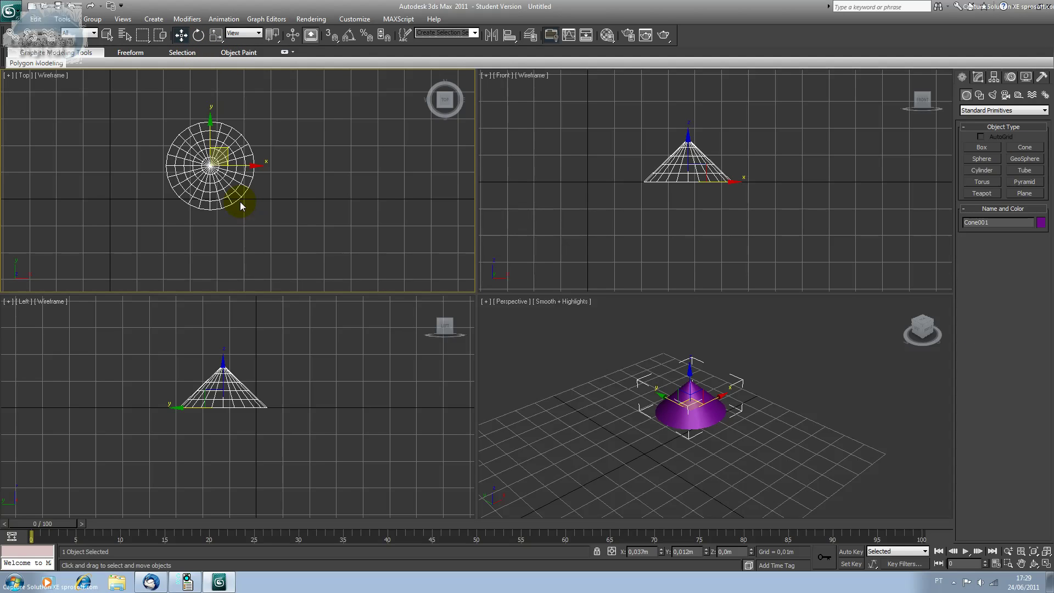
{"action": "key", "text": "Delete"}
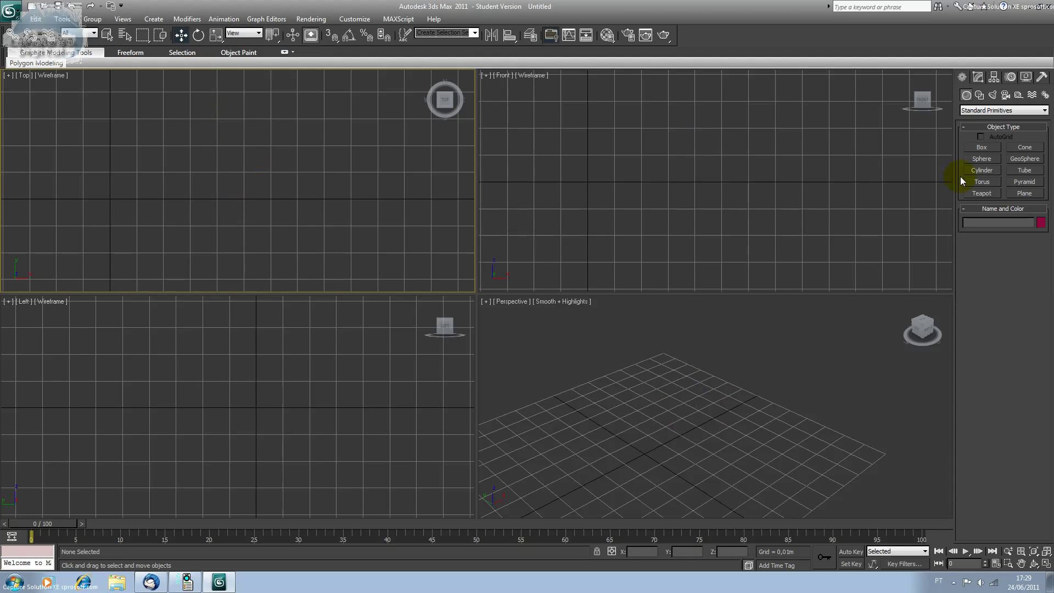
Step: Draw a blue cylinder about 0,019m radius and 0,012m tall, then delete it
{"action": "left_click", "coordinate": [983, 171]}
{"action": "left_click_drag", "start_coordinate": [221, 166], "coordinate": [243, 196]}
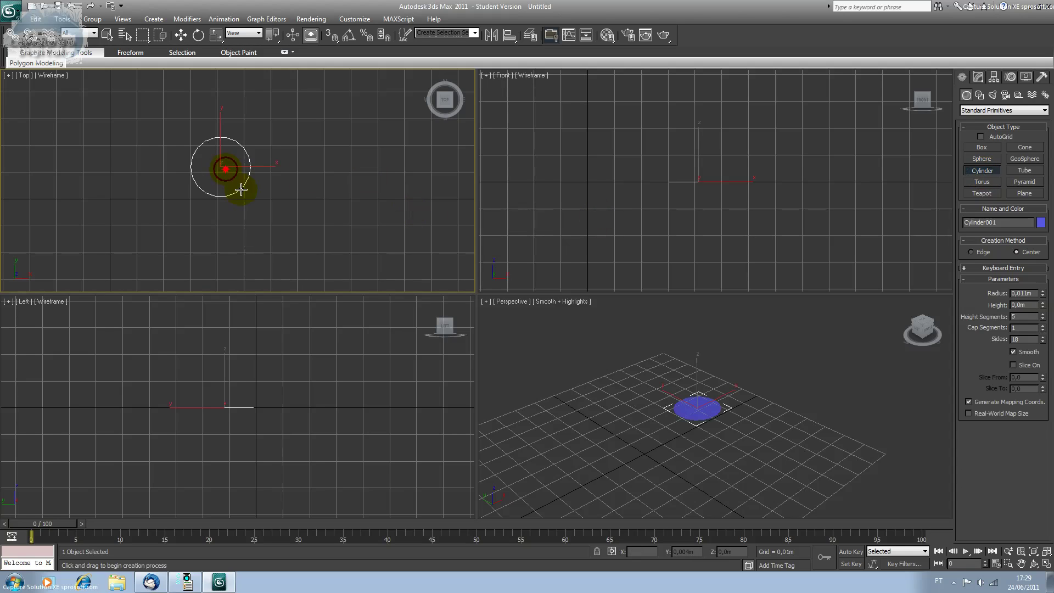
{"action": "left_click", "coordinate": [239, 166]}
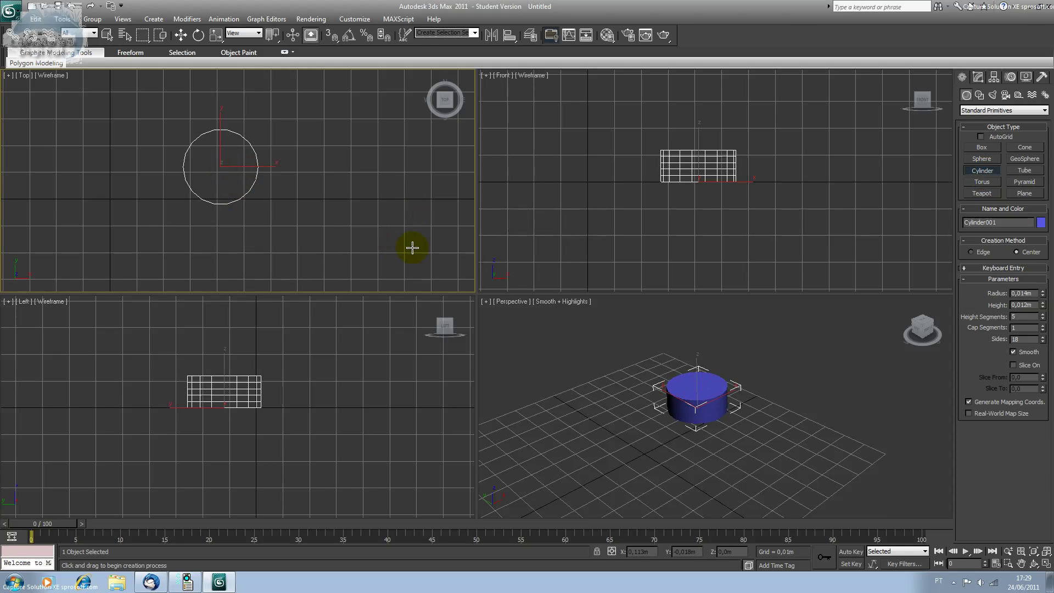
{"action": "key", "text": "Delete"}
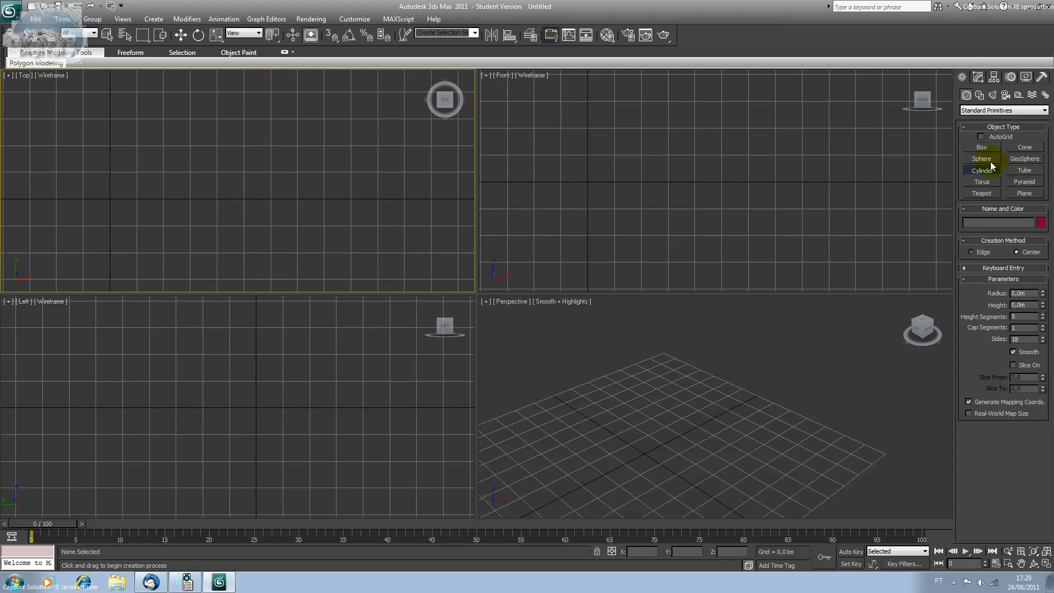
Step: Draw a new orange cone in the Top viewport
{"action": "left_click", "coordinate": [1025, 147]}
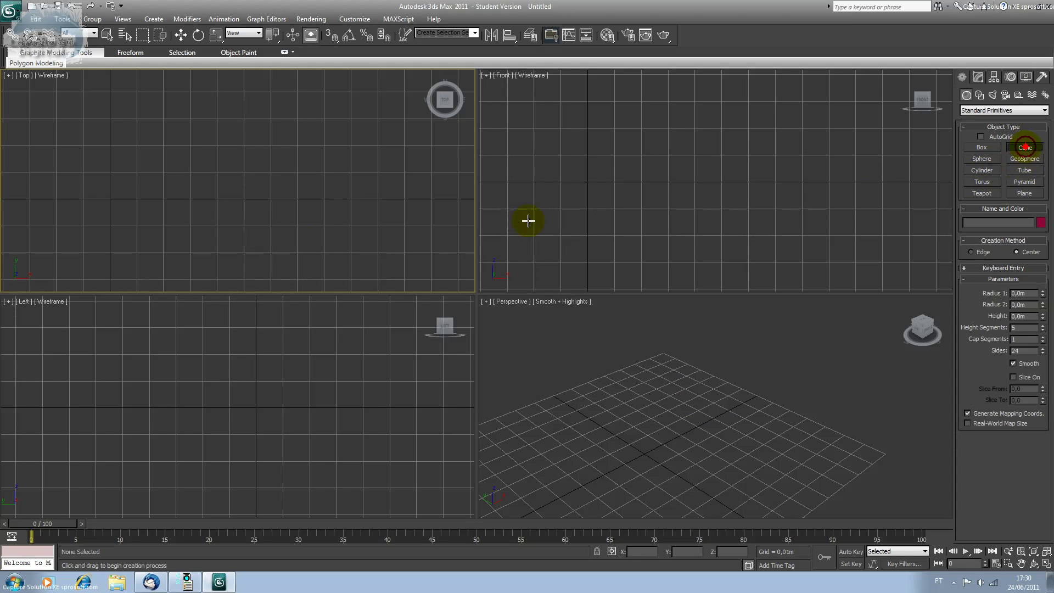
{"action": "left_click_drag", "start_coordinate": [236, 178], "coordinate": [278, 181]}
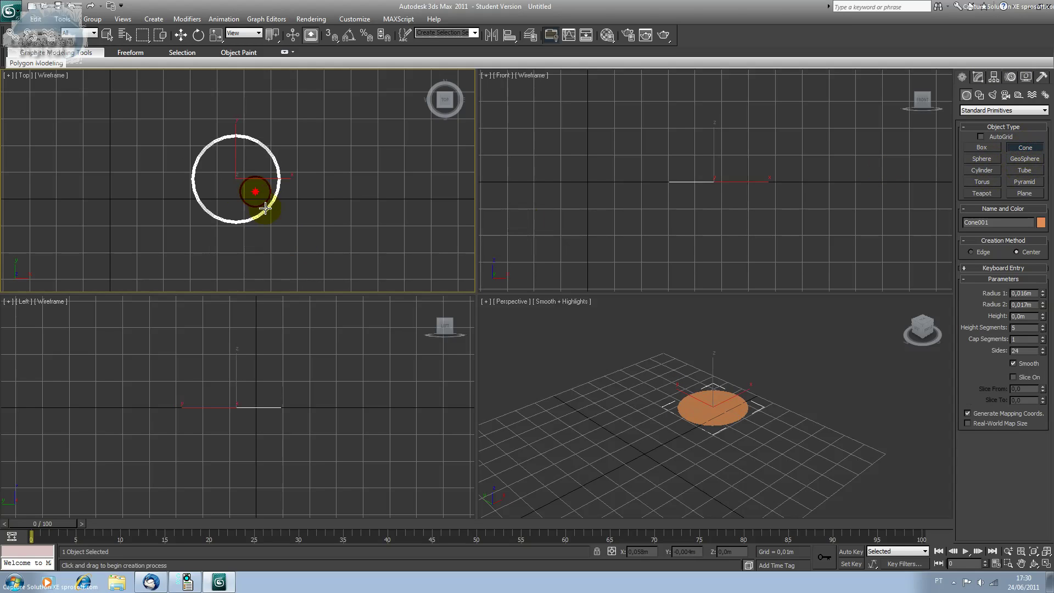
{"action": "left_click", "coordinate": [252, 165]}
{"action": "left_click", "coordinate": [259, 197]}
Step: Set the cone to 0,014m base radius, 0,0m top radius and 0,022m height
{"action": "left_click", "coordinate": [977, 77]}
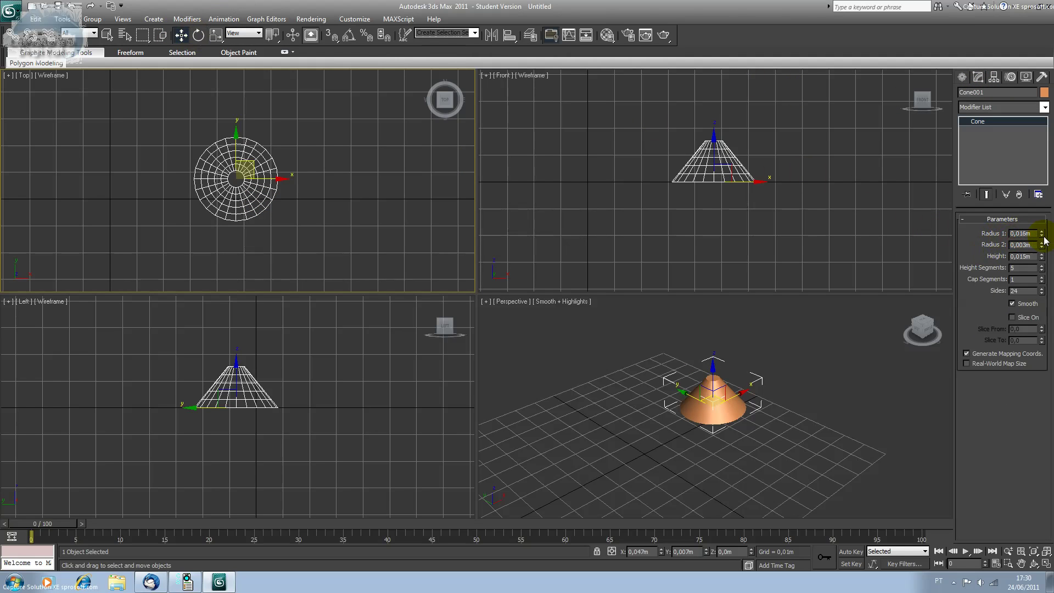
{"action": "left_click_drag", "start_coordinate": [1041, 234], "coordinate": [1041, 253]}
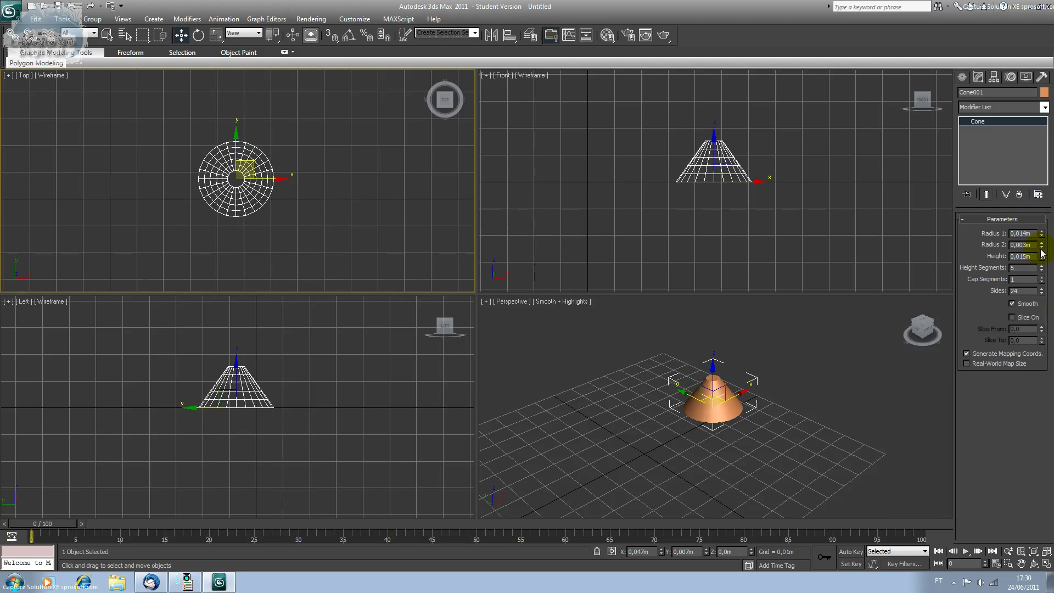
{"action": "left_click_drag", "start_coordinate": [1041, 245], "coordinate": [1050, 350]}
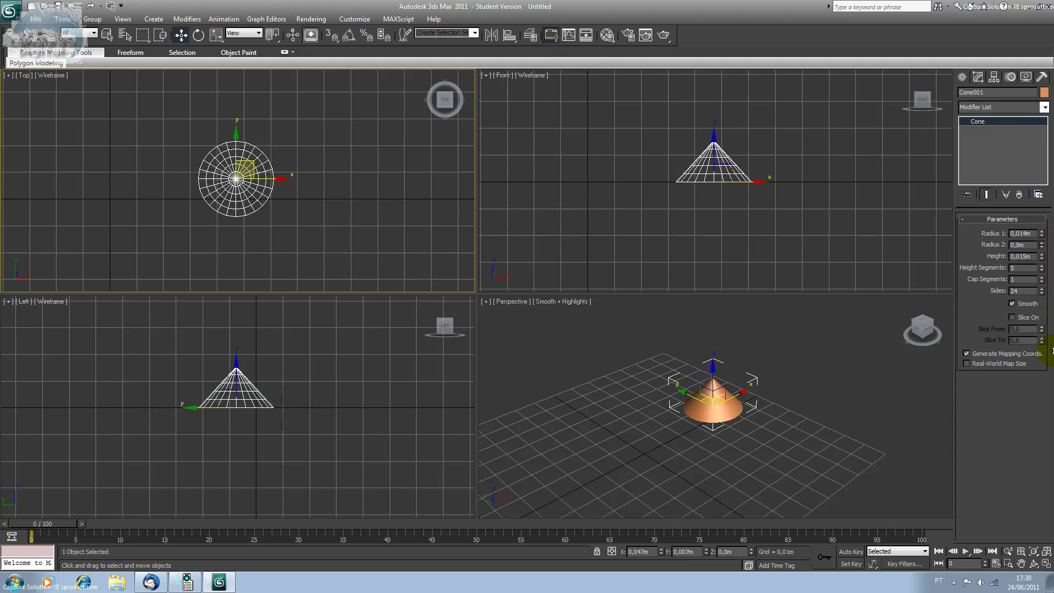
{"action": "left_click_drag", "start_coordinate": [1043, 258], "coordinate": [1036, 202]}
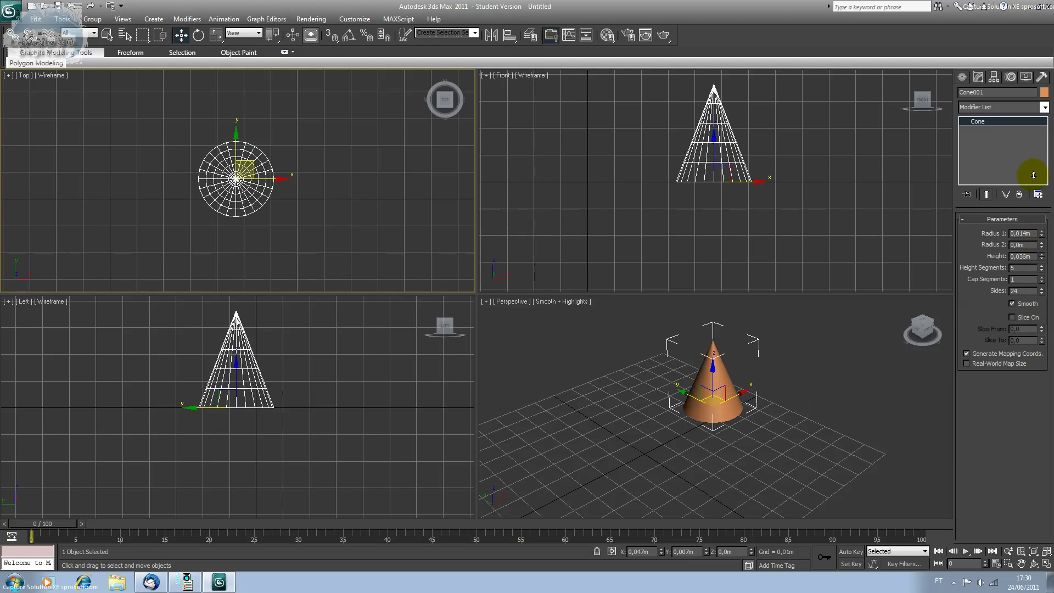
{"action": "left_click_drag", "start_coordinate": [1036, 203], "coordinate": [1015, 234]}
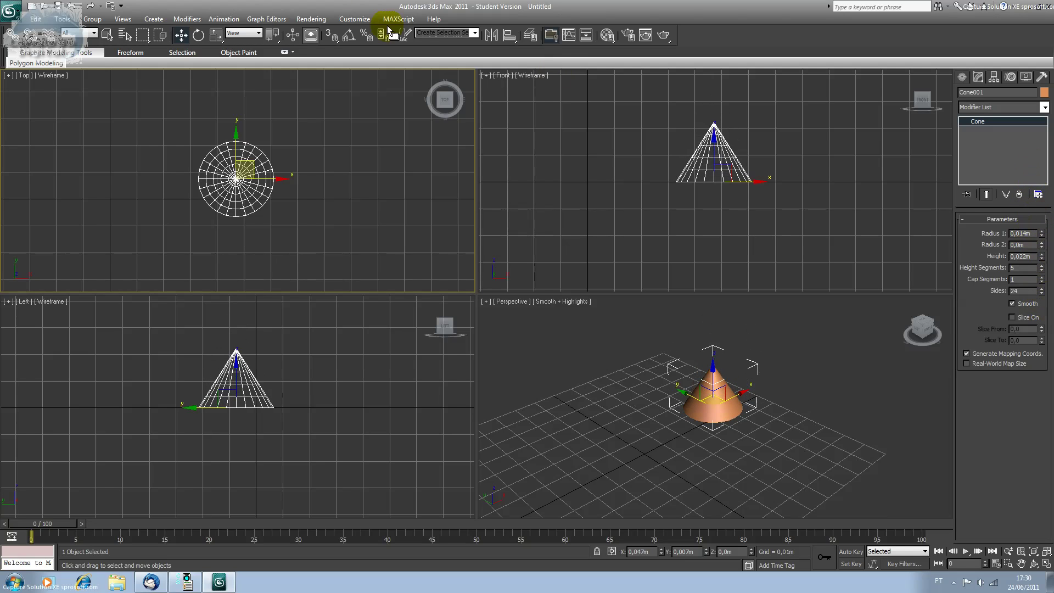
{"action": "left_click", "coordinate": [198, 34]}
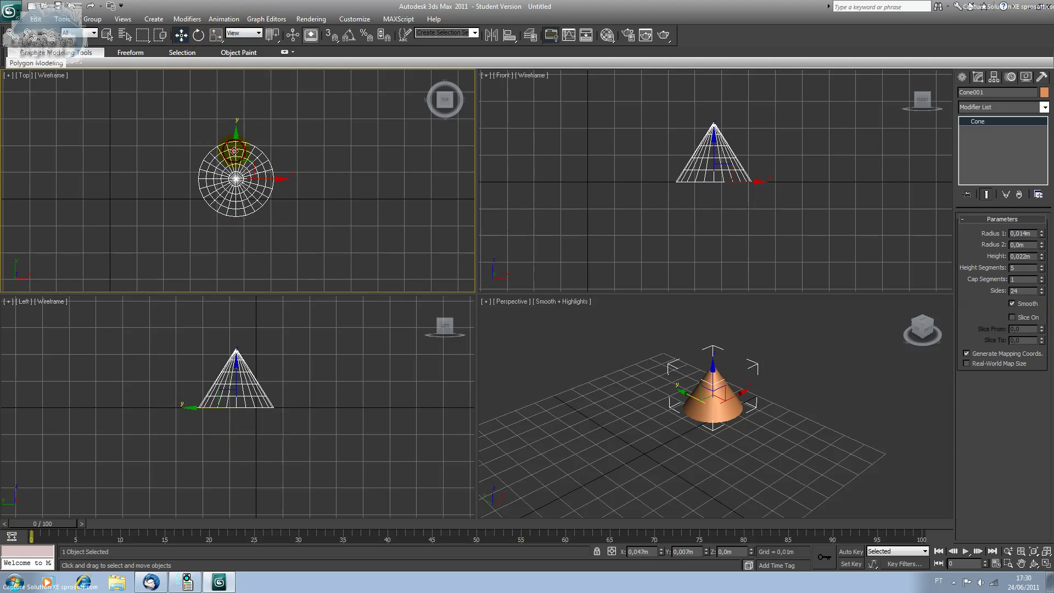
Step: Delete the cone and drag out a GeoSphere from the scene centre in the Top view
{"action": "key", "text": "Delete"}
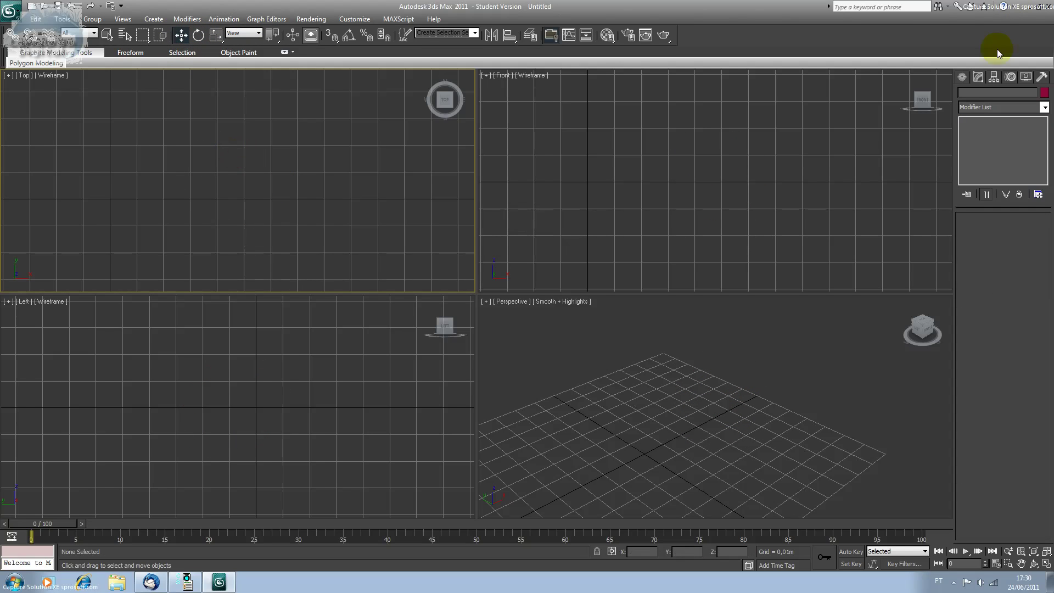
{"action": "left_click", "coordinate": [962, 77]}
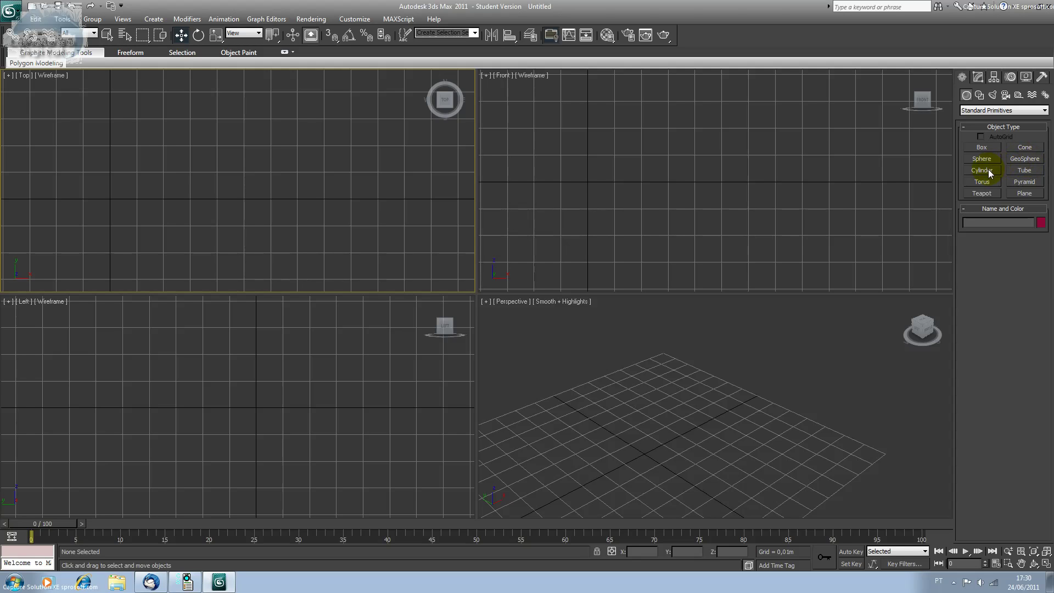
{"action": "left_click", "coordinate": [1015, 159]}
{"action": "left_click_drag", "start_coordinate": [232, 160], "coordinate": [242, 206]}
{"action": "left_click", "coordinate": [181, 34]}
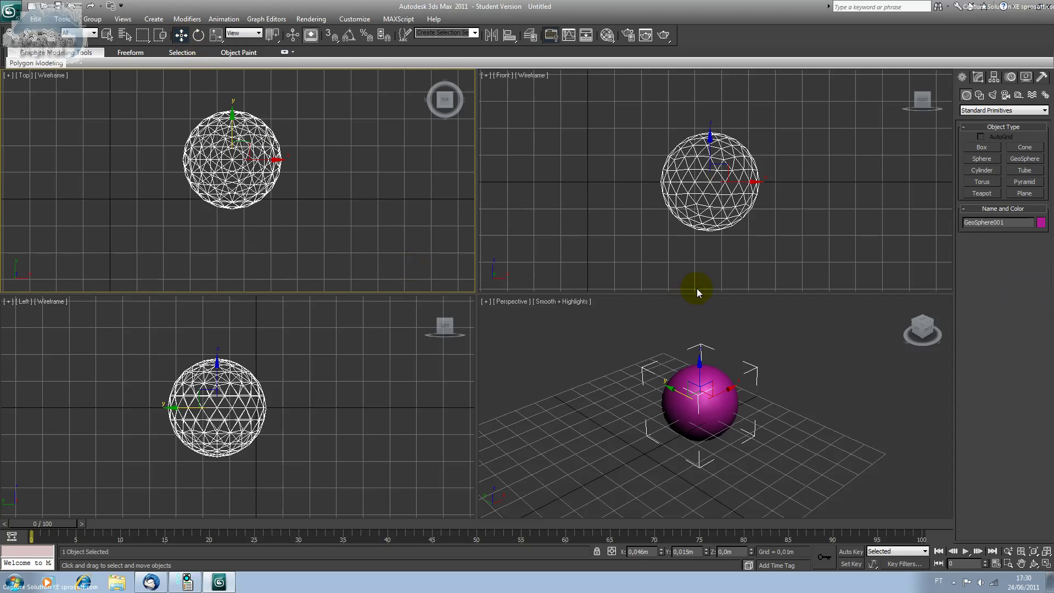
Step: Set the GeoSphere radius to 0,021m, then delete it
{"action": "left_click", "coordinate": [977, 77]}
{"action": "mouse_move", "coordinate": [1034, 237]}
{"action": "left_mouse_down"}
{"action": "mouse_move", "coordinate": [1042, 275]}
{"action": "mouse_move", "coordinate": [1042, 206]}
{"action": "mouse_move", "coordinate": [1033, 252]}
{"action": "left_mouse_up"}
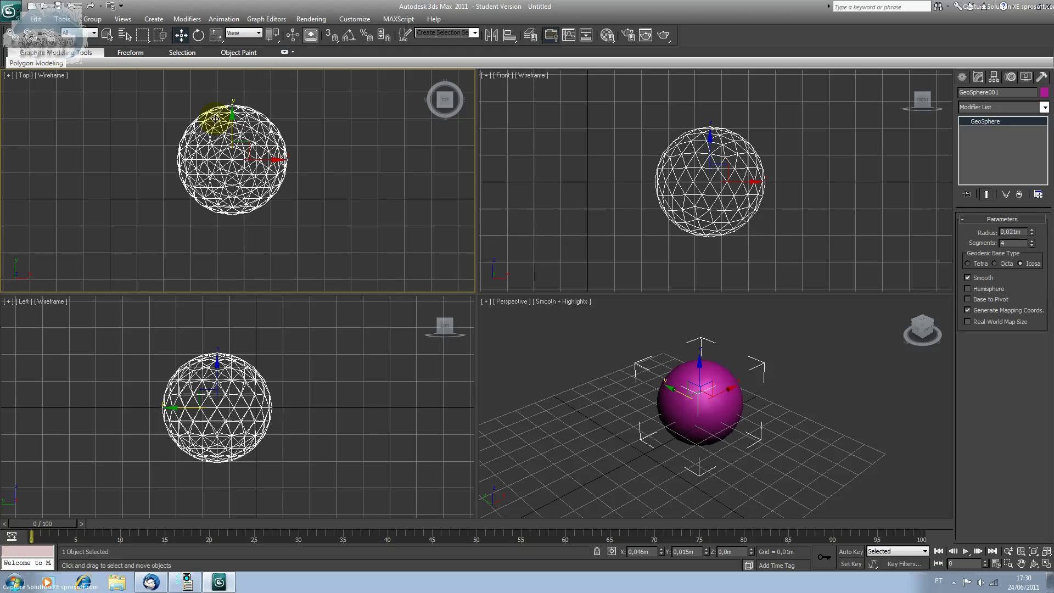
{"action": "key", "text": "Delete"}
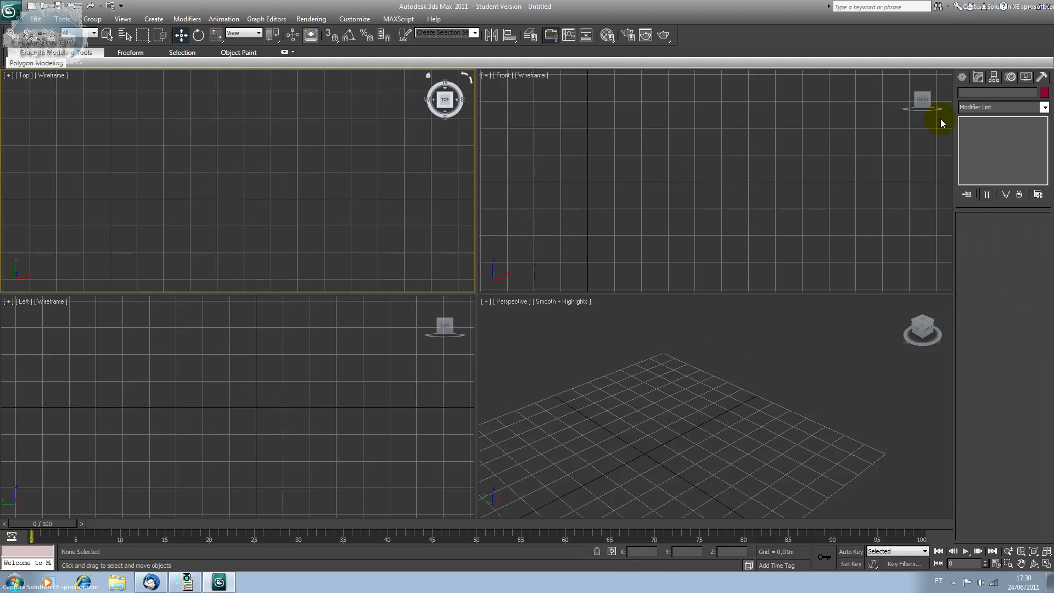
Step: Draw a Tube from the scene centre in the Top view, 0,037m tall
{"action": "left_click", "coordinate": [962, 77]}
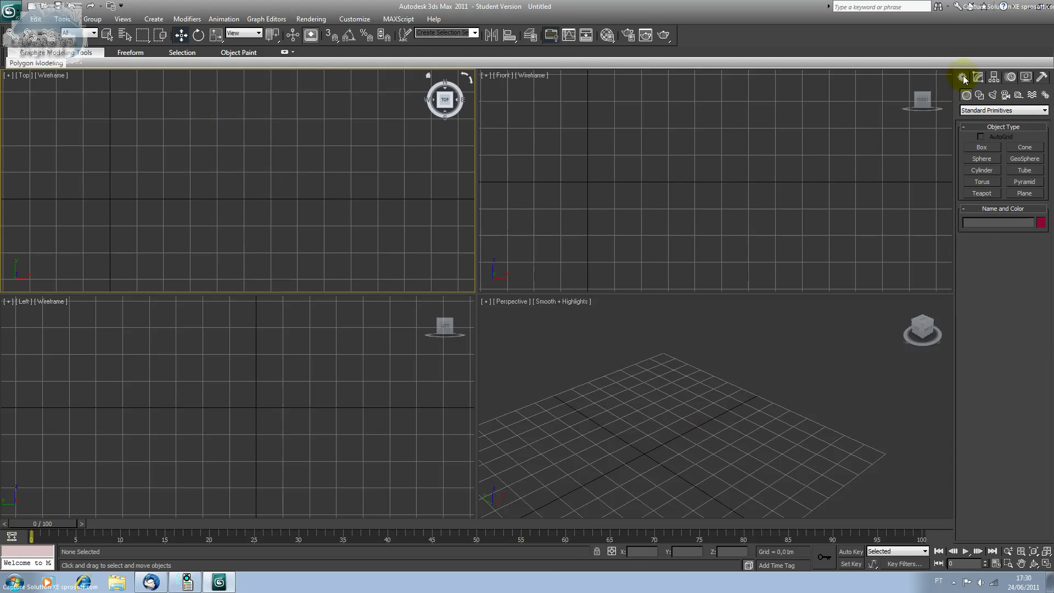
{"action": "left_click", "coordinate": [1024, 166]}
{"action": "left_click_drag", "start_coordinate": [221, 179], "coordinate": [235, 211]}
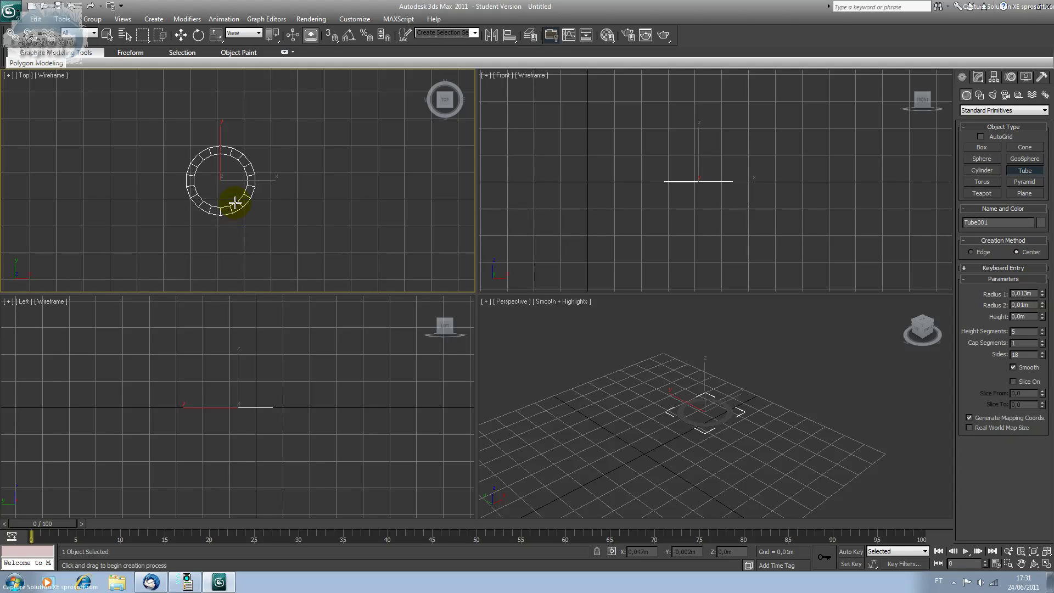
{"action": "left_click", "coordinate": [235, 203]}
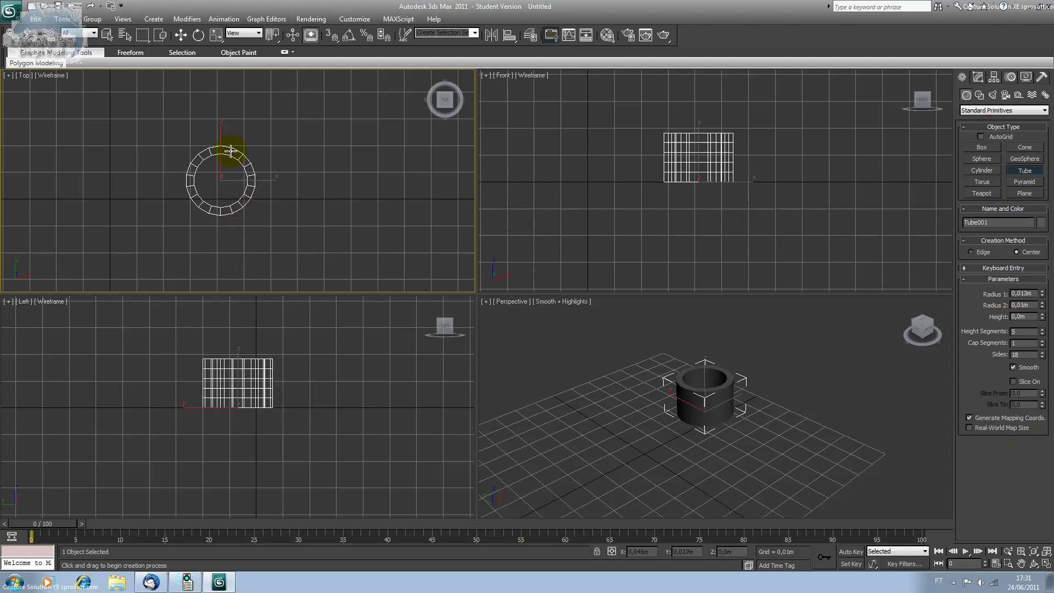
{"action": "left_click", "coordinate": [226, 103]}
{"action": "key", "text": "w"}
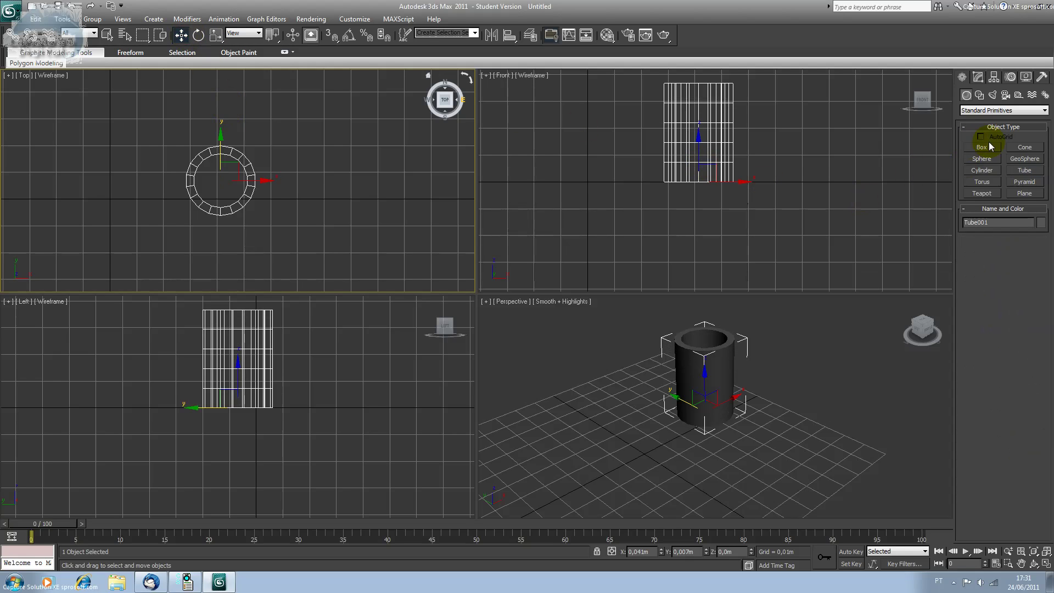
Step: Reduce the tube's Radius 1 to 0,01m, matching Radius 2
{"action": "left_click", "coordinate": [979, 78]}
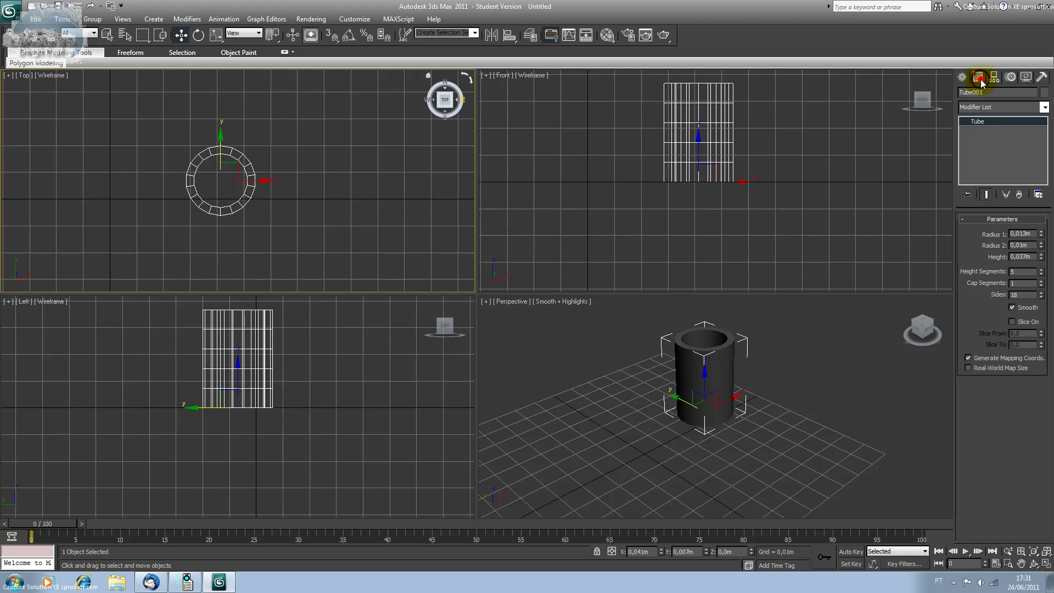
{"action": "left_click_drag", "start_coordinate": [1041, 236], "coordinate": [1039, 248]}
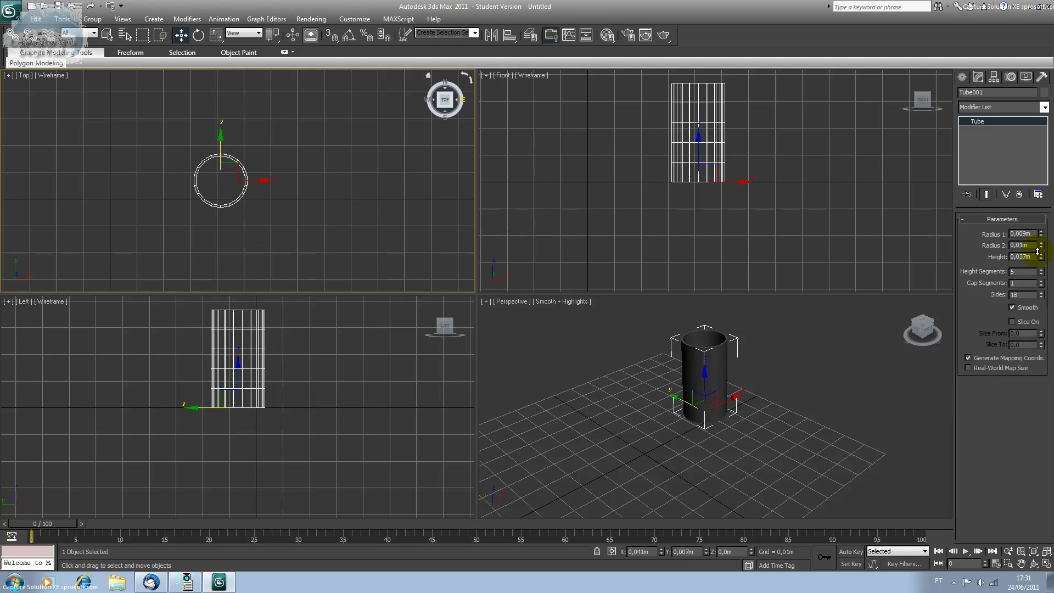
{"action": "left_click_drag", "start_coordinate": [1039, 248], "coordinate": [1039, 246]}
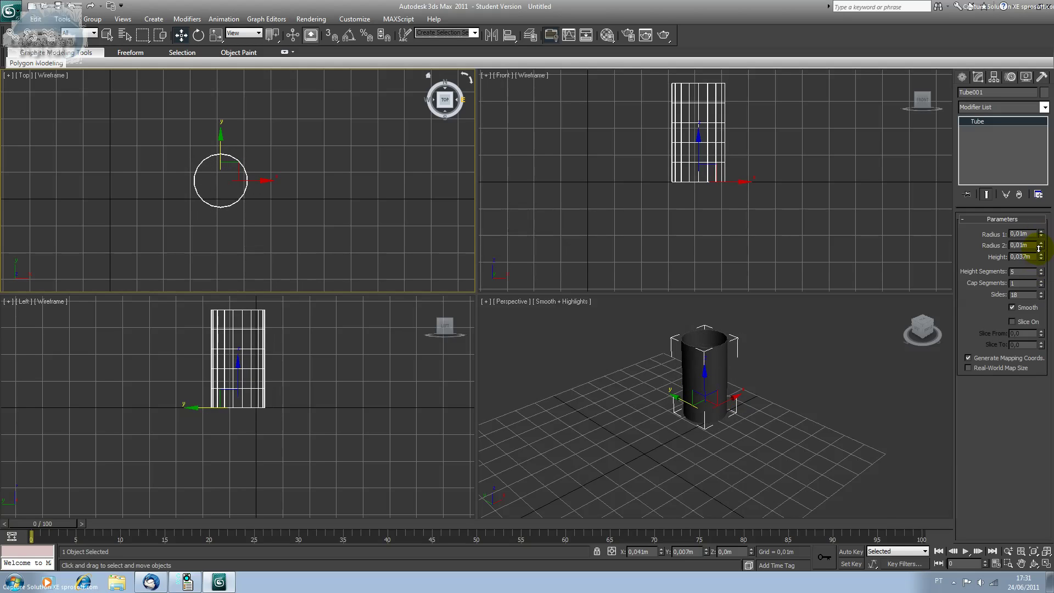
Step: Fit all views to the tube and orbit the Perspective view to look down into it
{"action": "left_click", "coordinate": [1046, 552]}
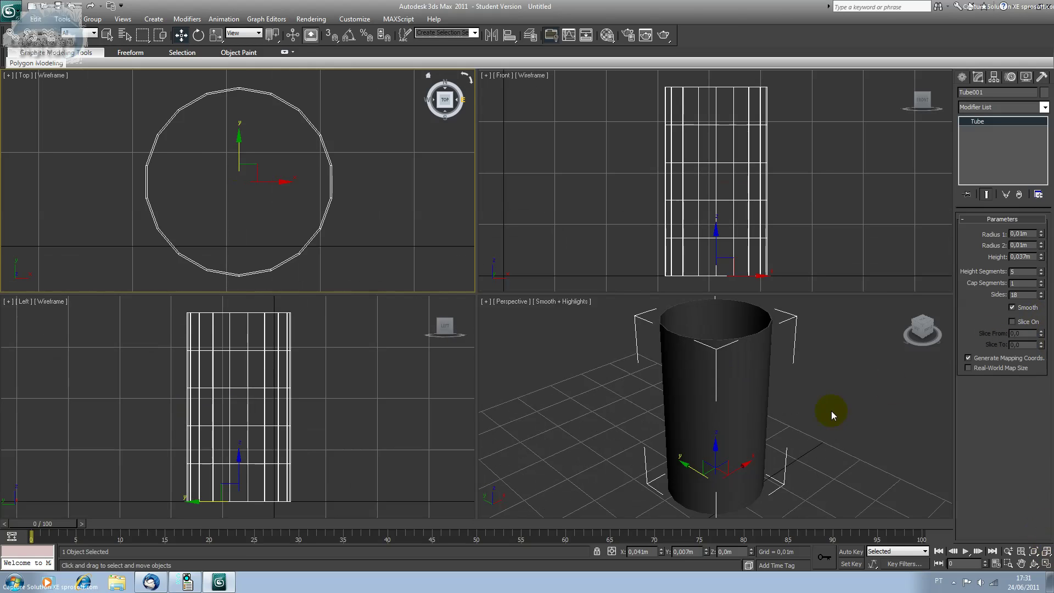
{"action": "left_click", "coordinate": [1036, 569]}
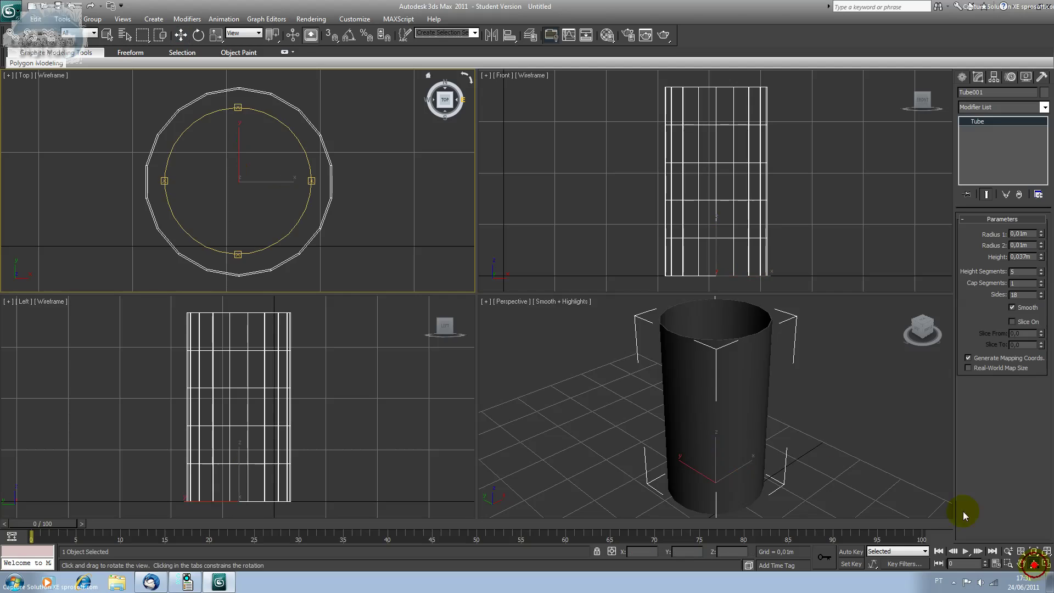
{"action": "left_click", "coordinate": [683, 357]}
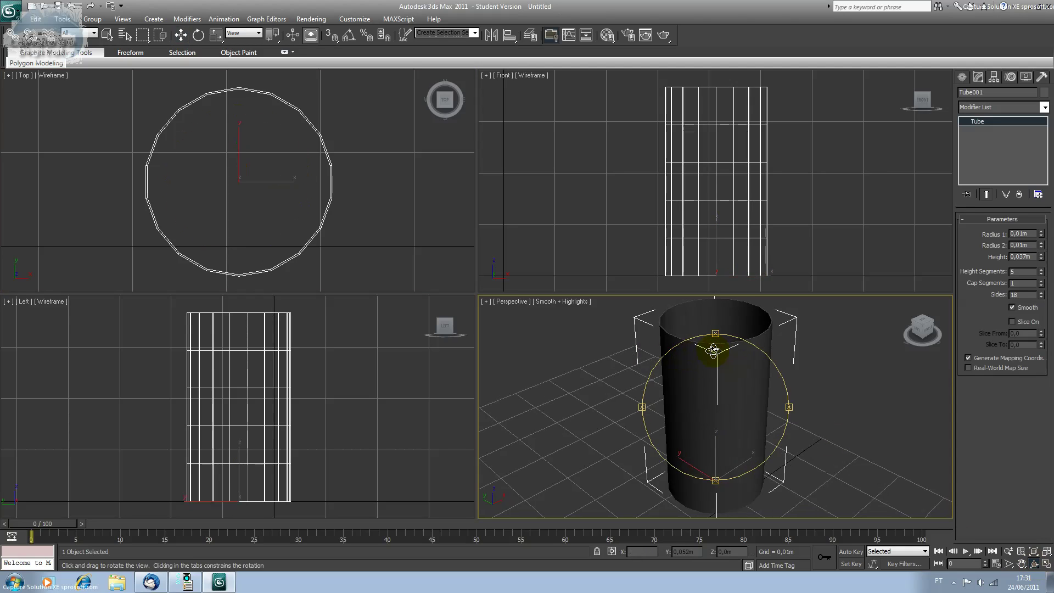
{"action": "left_click_drag", "start_coordinate": [712, 348], "coordinate": [715, 373]}
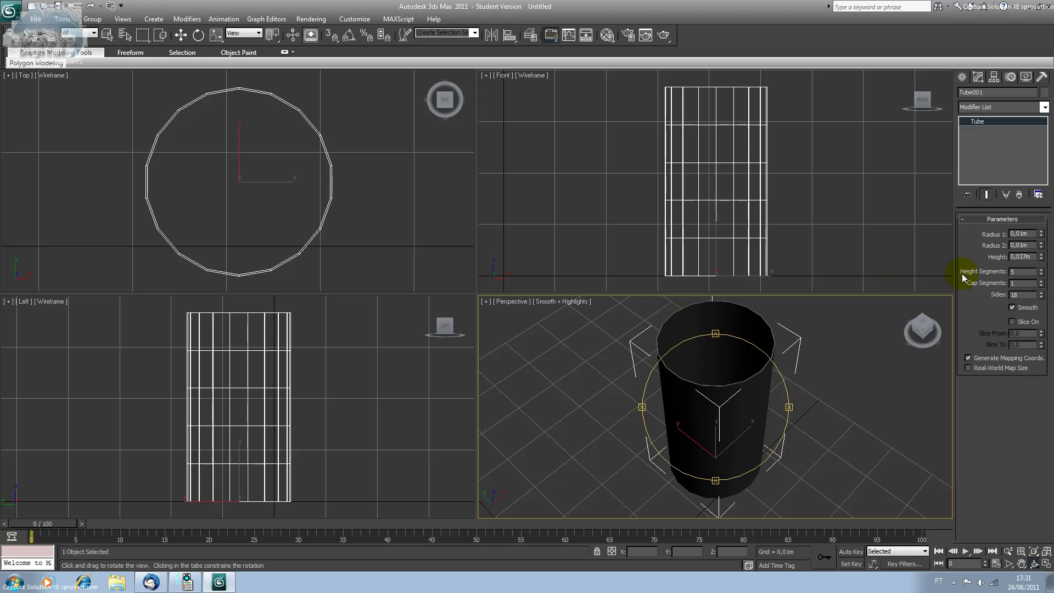
Step: Set the tube to 0,007m Radius 1, 0,011m Radius 2 and 0,039m height, then delete it
{"action": "left_click_drag", "start_coordinate": [1041, 235], "coordinate": [1038, 250]}
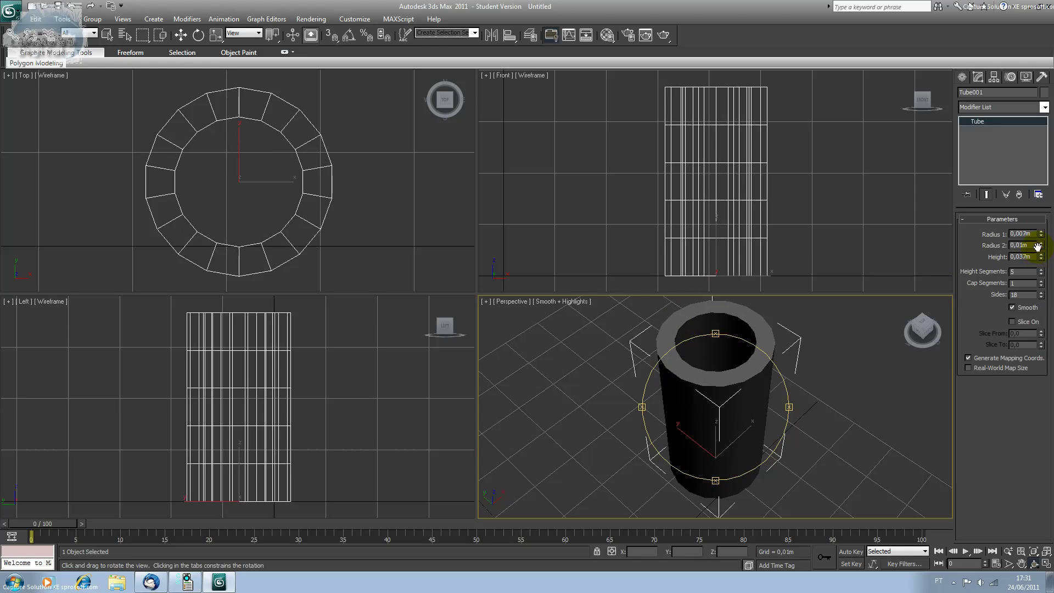
{"action": "left_click_drag", "start_coordinate": [1040, 251], "coordinate": [1040, 239]}
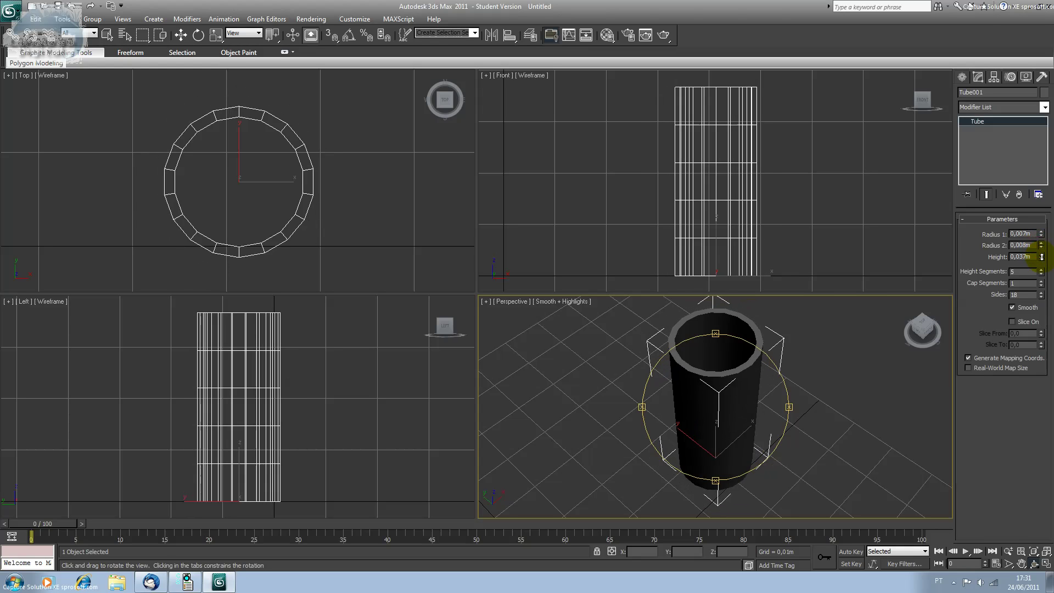
{"action": "left_click_drag", "start_coordinate": [1040, 257], "coordinate": [1040, 254]}
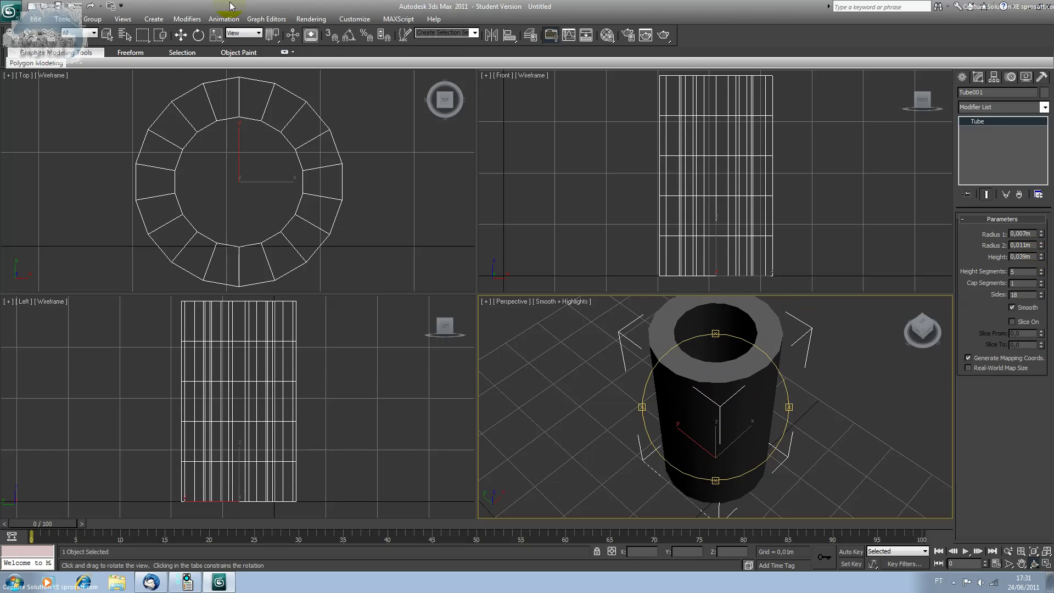
{"action": "left_click", "coordinate": [182, 36]}
{"action": "key", "text": "Delete"}
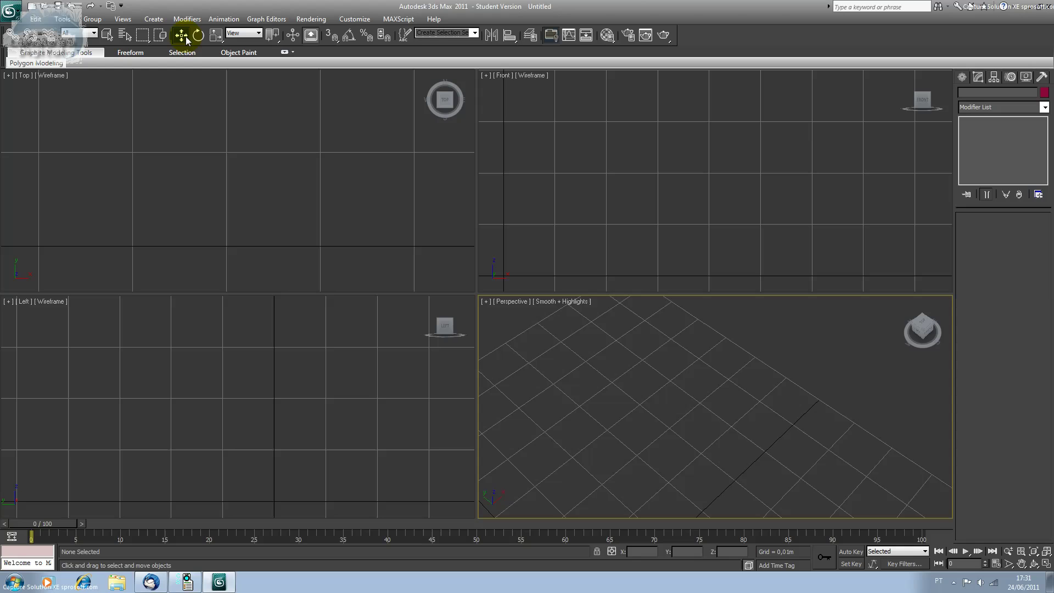
Step: Create Torus001 at the scene centre with 0,023m ring radius and 0,009m tube radius, then fit all views
{"action": "left_click", "coordinate": [962, 78]}
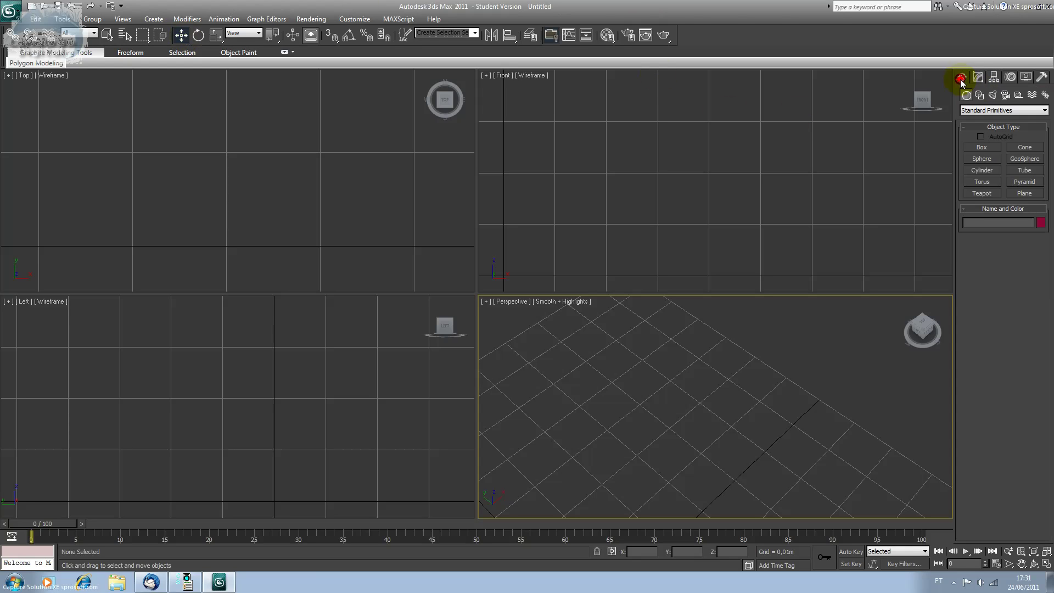
{"action": "left_click", "coordinate": [972, 183]}
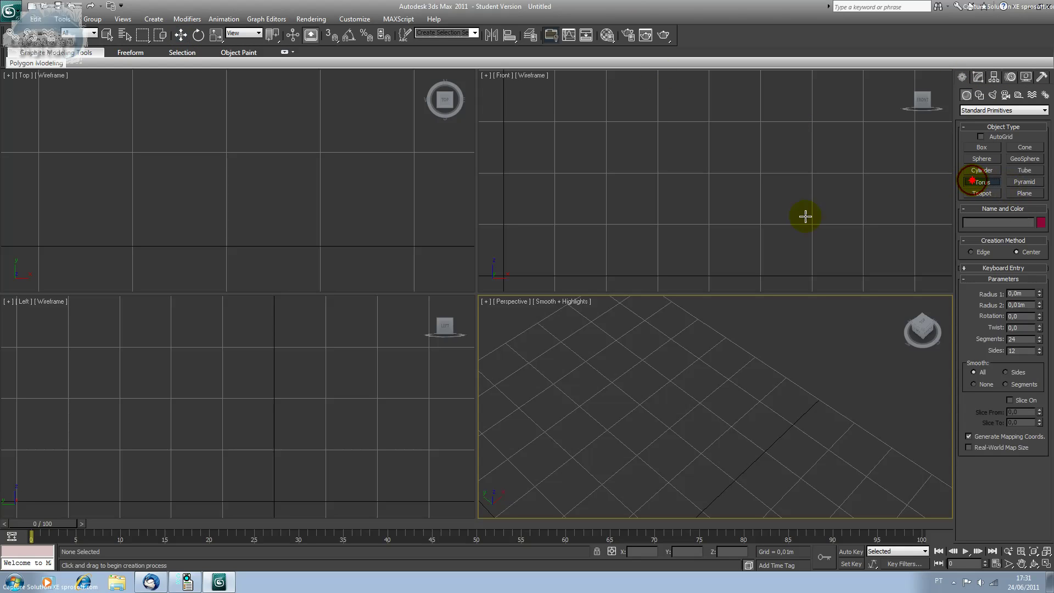
{"action": "left_click_drag", "start_coordinate": [238, 203], "coordinate": [527, 283]}
{"action": "left_click", "coordinate": [242, 181]}
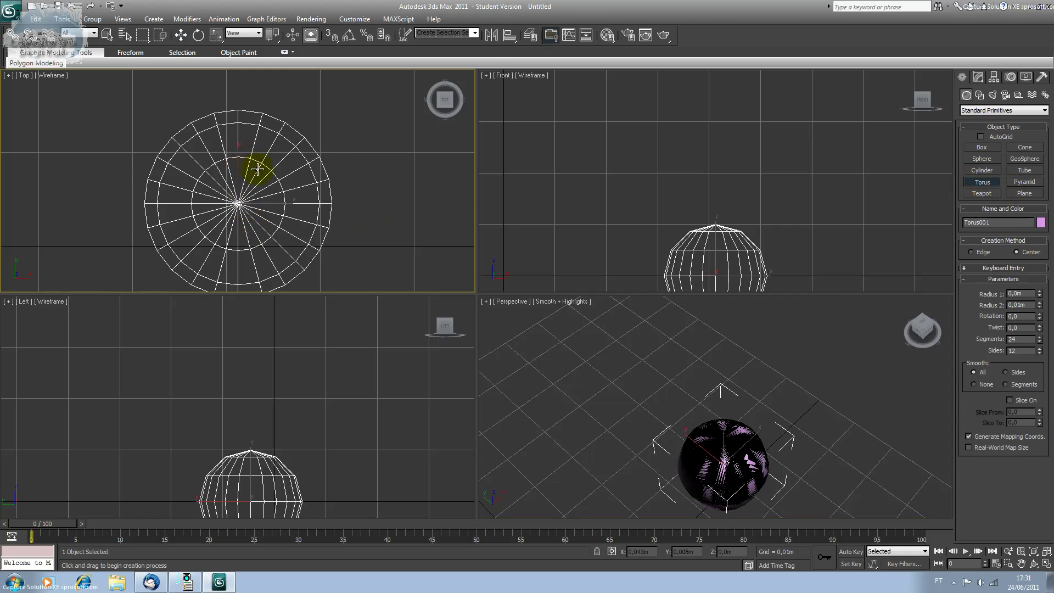
{"action": "left_click_drag", "start_coordinate": [527, 284], "coordinate": [581, 282]}
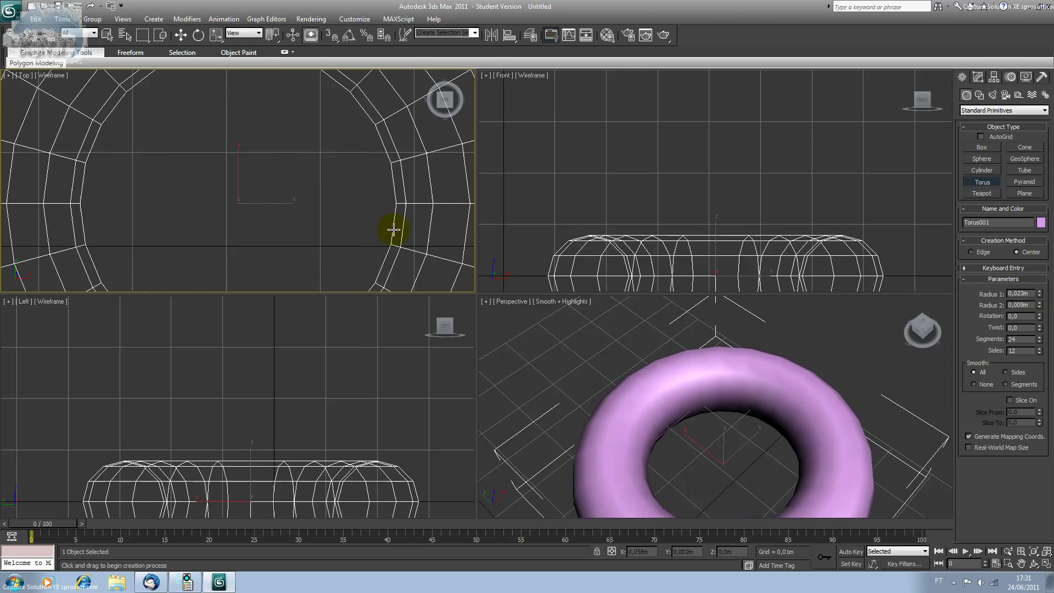
{"action": "left_click", "coordinate": [364, 228]}
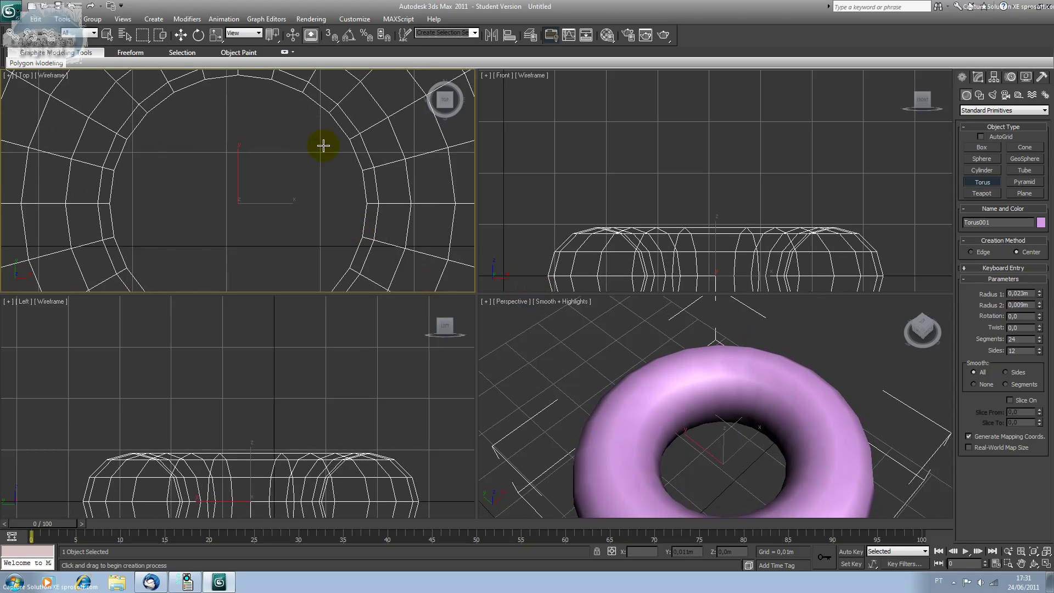
{"action": "left_click", "coordinate": [180, 35]}
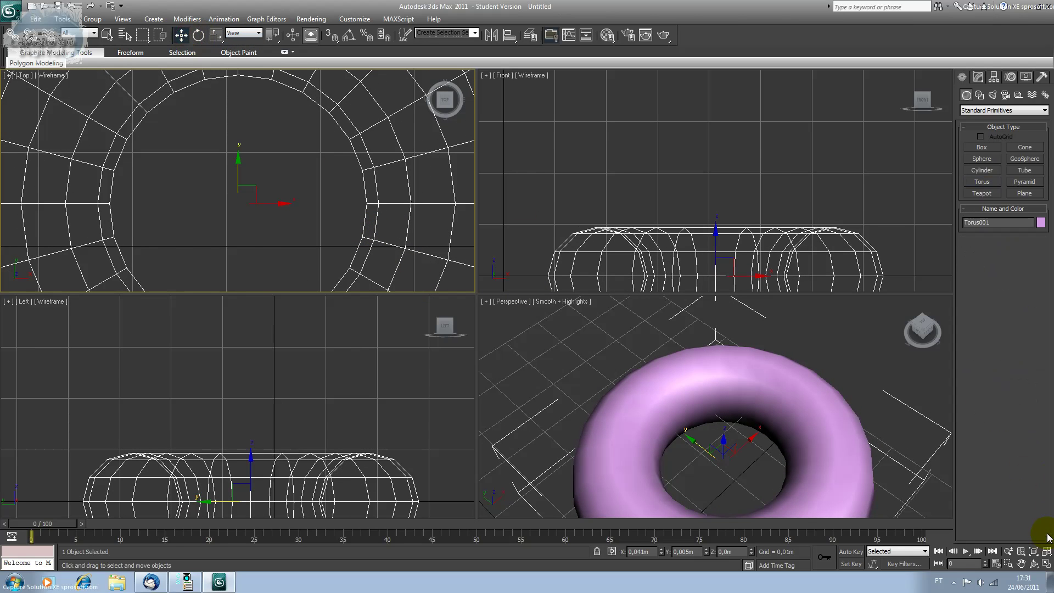
{"action": "left_click", "coordinate": [1046, 551]}
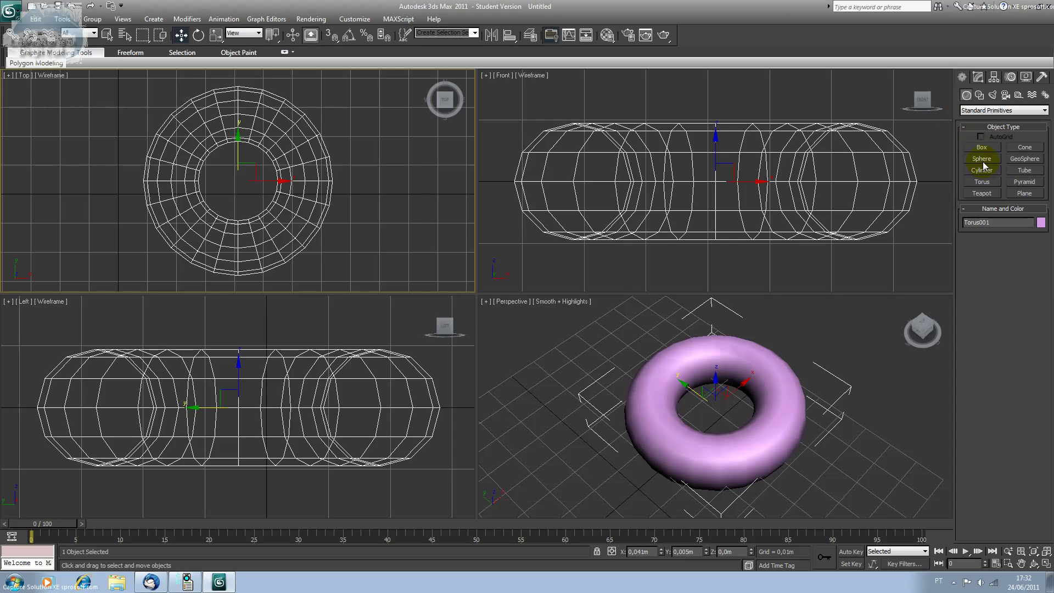
Step: Change Torus001 to a 0,008m tube radius and -18,5 rotation, reset its twist, then delete it
{"action": "left_click", "coordinate": [977, 77]}
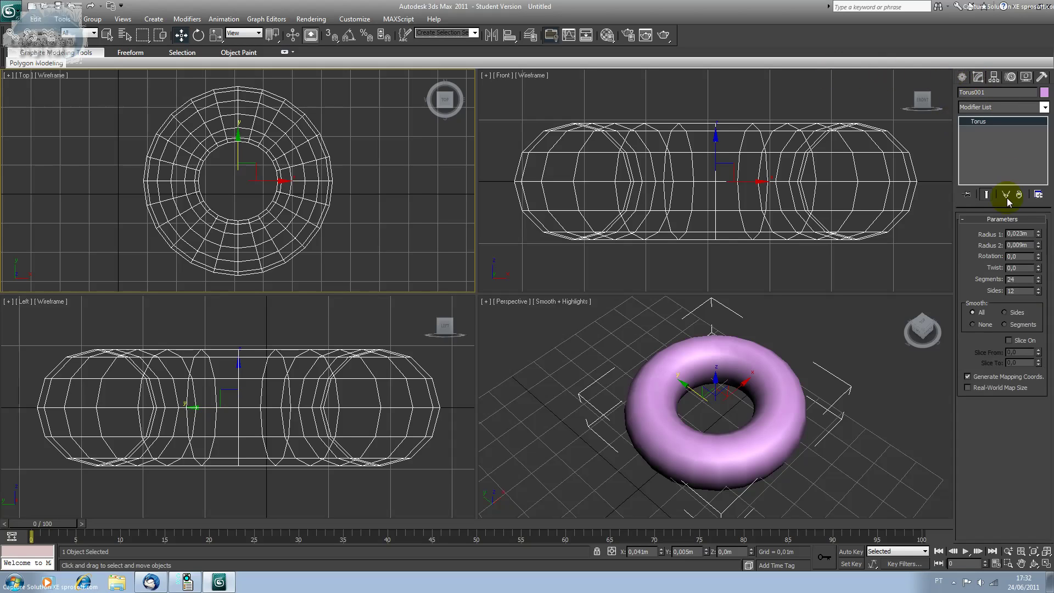
{"action": "left_click_drag", "start_coordinate": [1038, 233], "coordinate": [1039, 270]}
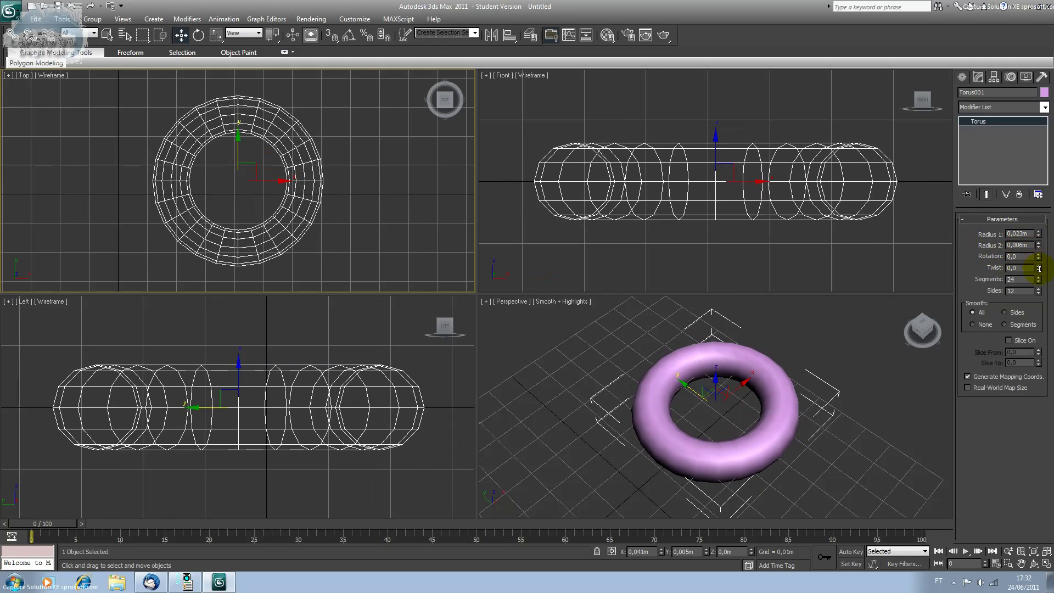
{"action": "left_click_drag", "start_coordinate": [1039, 262], "coordinate": [1042, 287]}
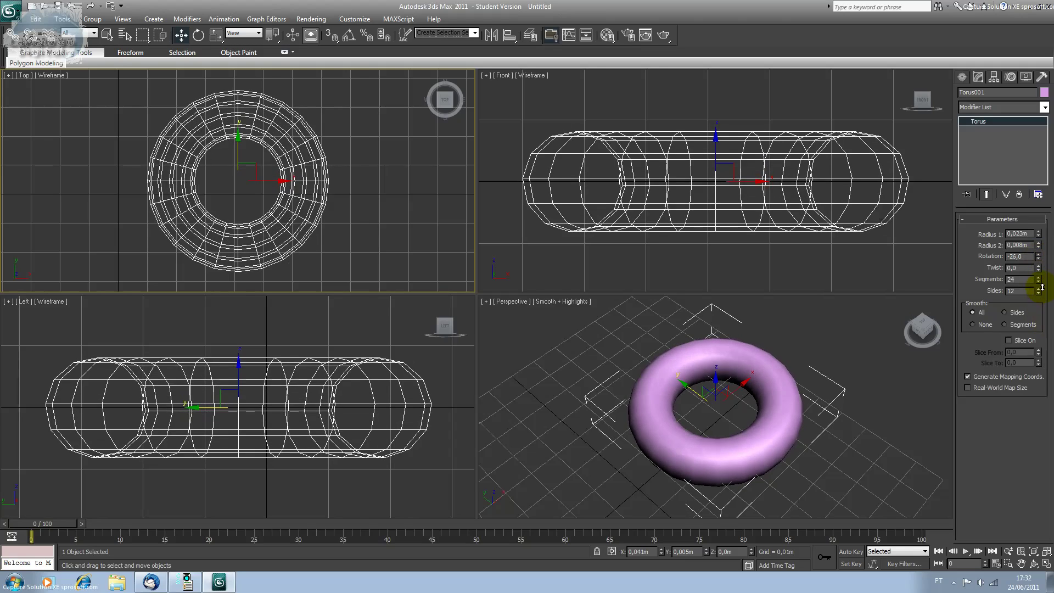
{"action": "left_click_drag", "start_coordinate": [1042, 287], "coordinate": [1037, 267]}
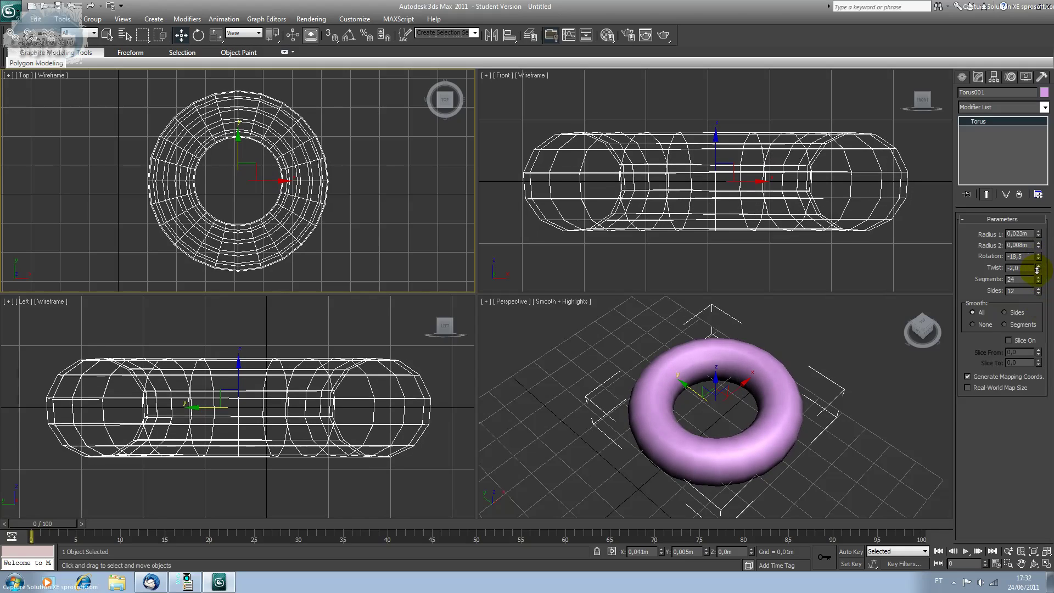
{"action": "left_click", "coordinate": [200, 36]}
{"action": "left_click", "coordinate": [183, 36]}
{"action": "key", "text": "Delete"}
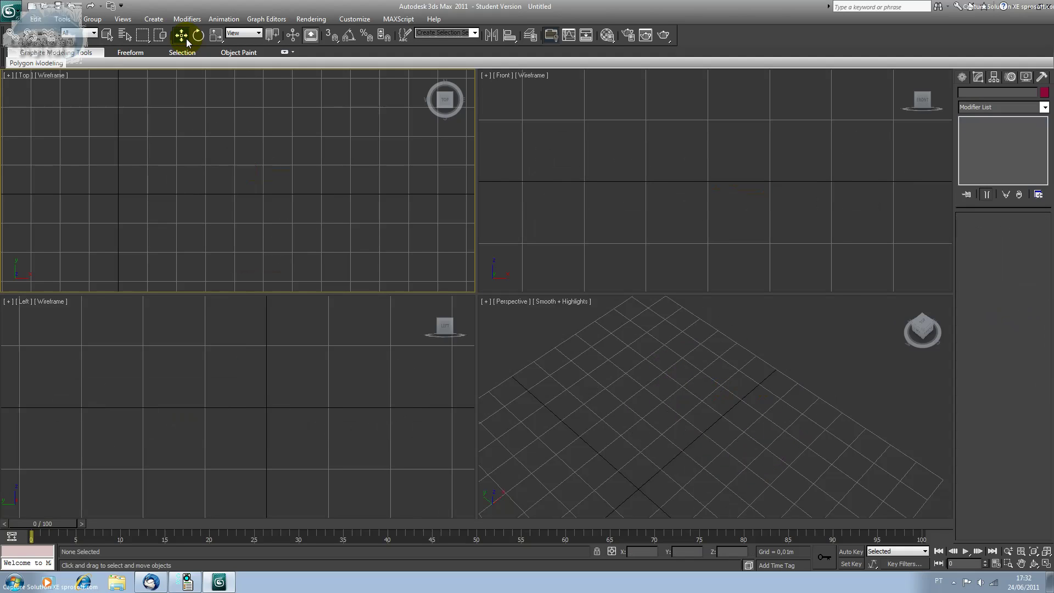
Step: Draw a Pyramid in the Top view by dragging its base and setting its height
{"action": "left_click", "coordinate": [962, 77]}
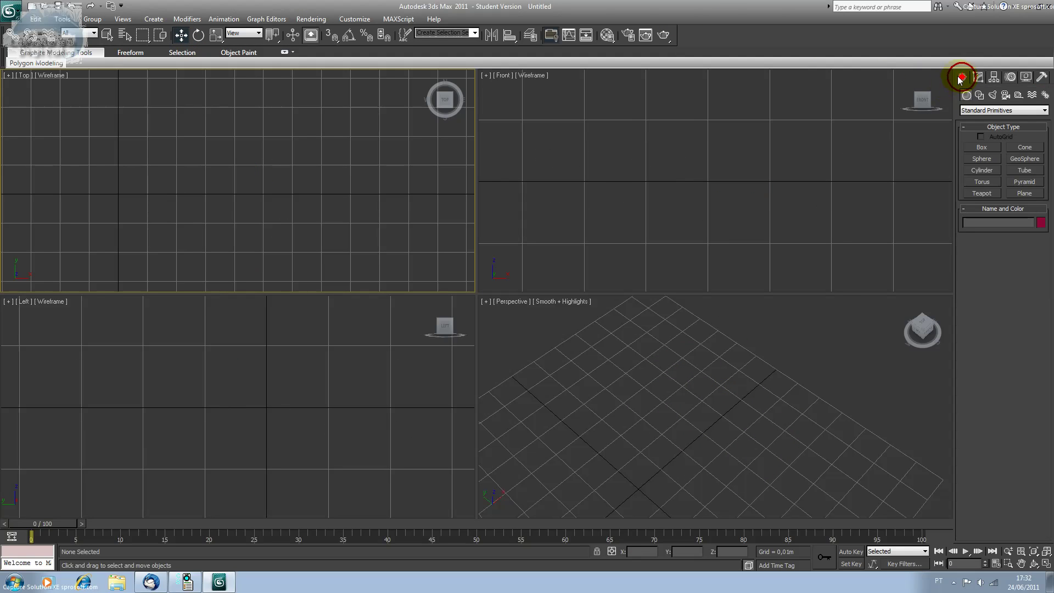
{"action": "left_click", "coordinate": [1020, 185]}
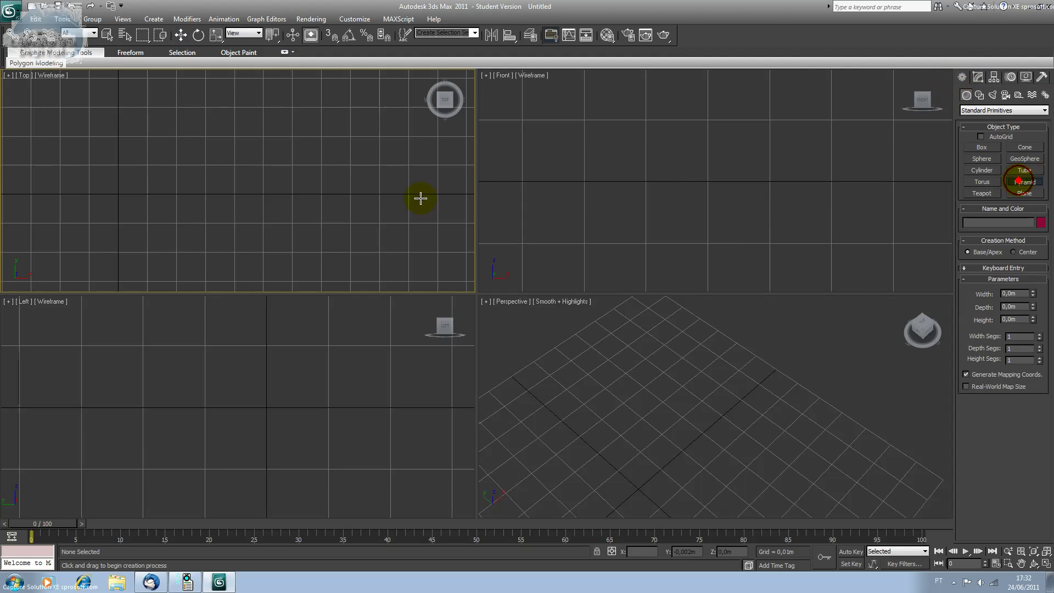
{"action": "left_click_drag", "start_coordinate": [180, 168], "coordinate": [254, 235]}
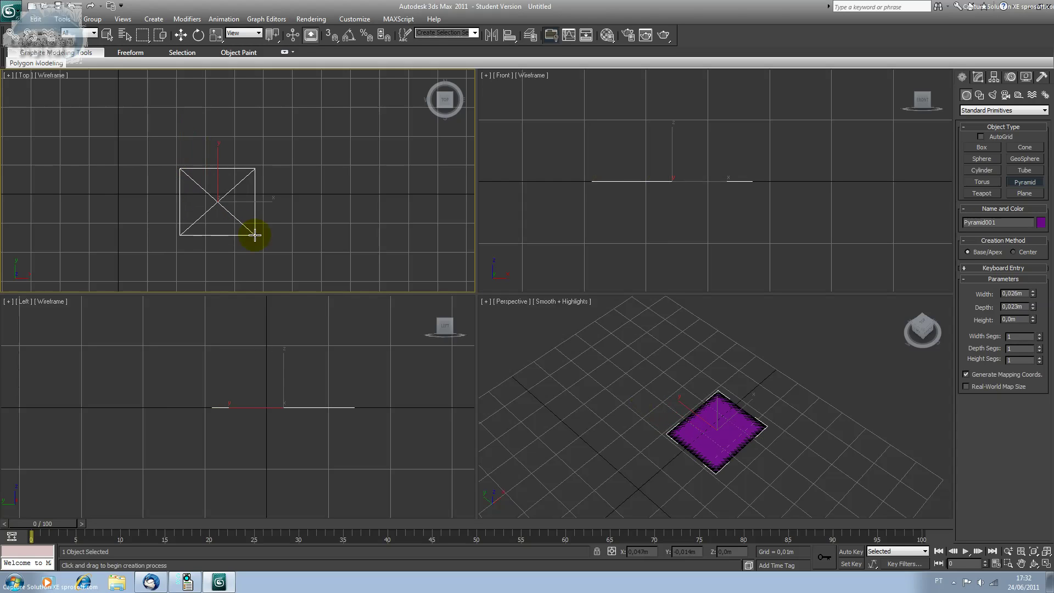
{"action": "left_click", "coordinate": [242, 169]}
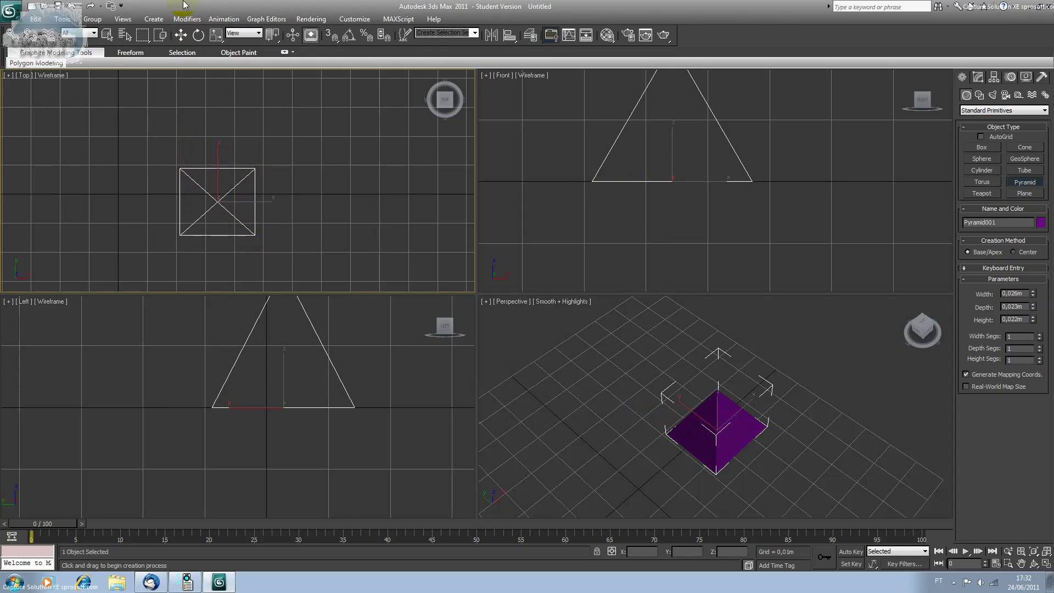
{"action": "left_click", "coordinate": [184, 34]}
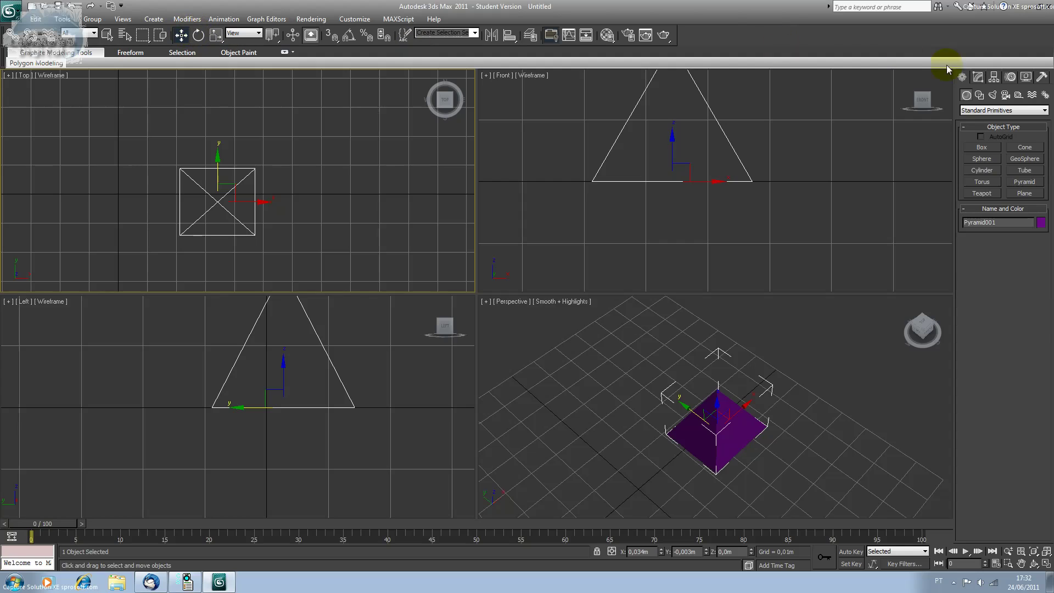
Step: Set the pyramid to 0,029m wide and 0,034m deep, adjust its height, then delete it
{"action": "left_click", "coordinate": [977, 78]}
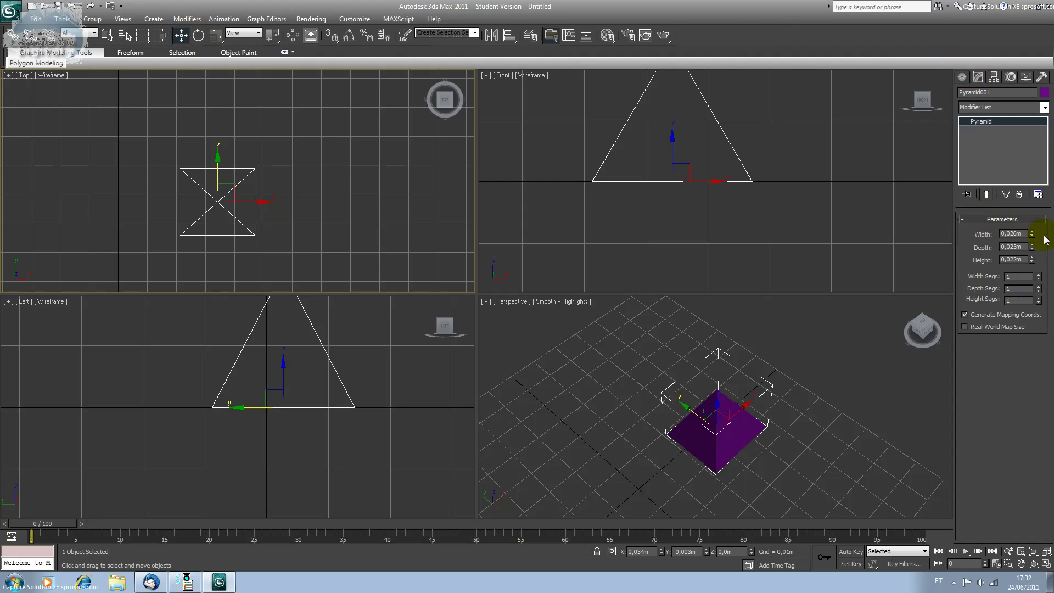
{"action": "left_click_drag", "start_coordinate": [1032, 235], "coordinate": [1032, 228]}
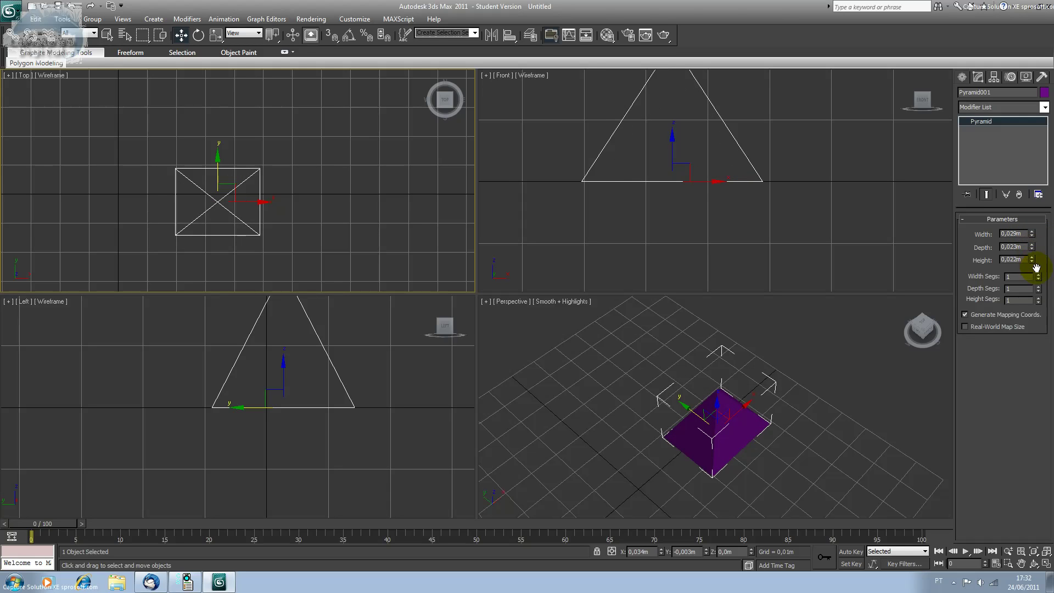
{"action": "mouse_move", "coordinate": [1032, 251]}
{"action": "left_mouse_down"}
{"action": "mouse_move", "coordinate": [1041, 275]}
{"action": "mouse_move", "coordinate": [1014, 248]}
{"action": "left_mouse_up"}
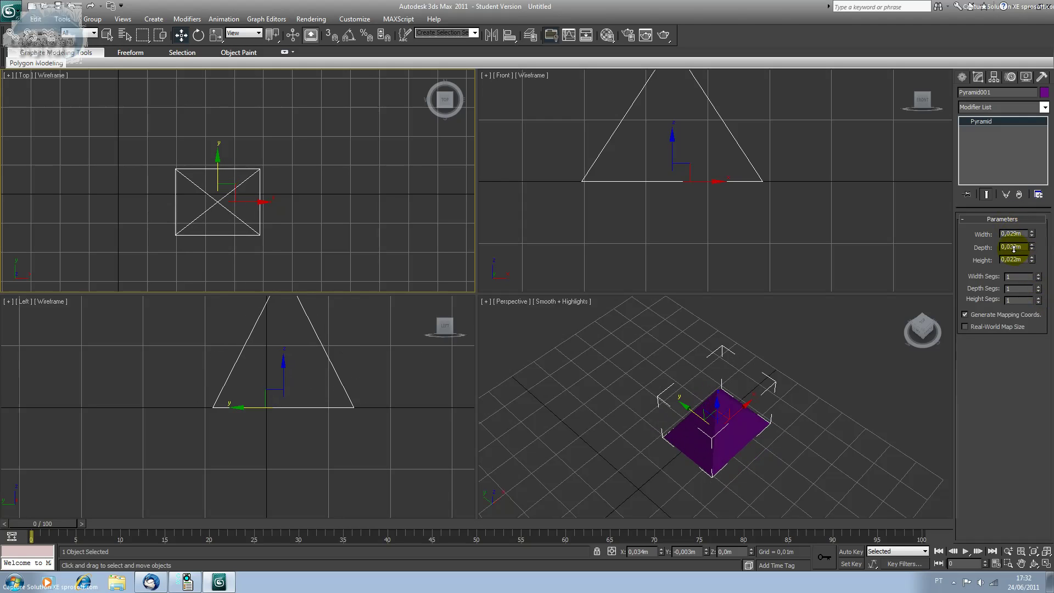
{"action": "left_click_drag", "start_coordinate": [1013, 249], "coordinate": [977, 223]}
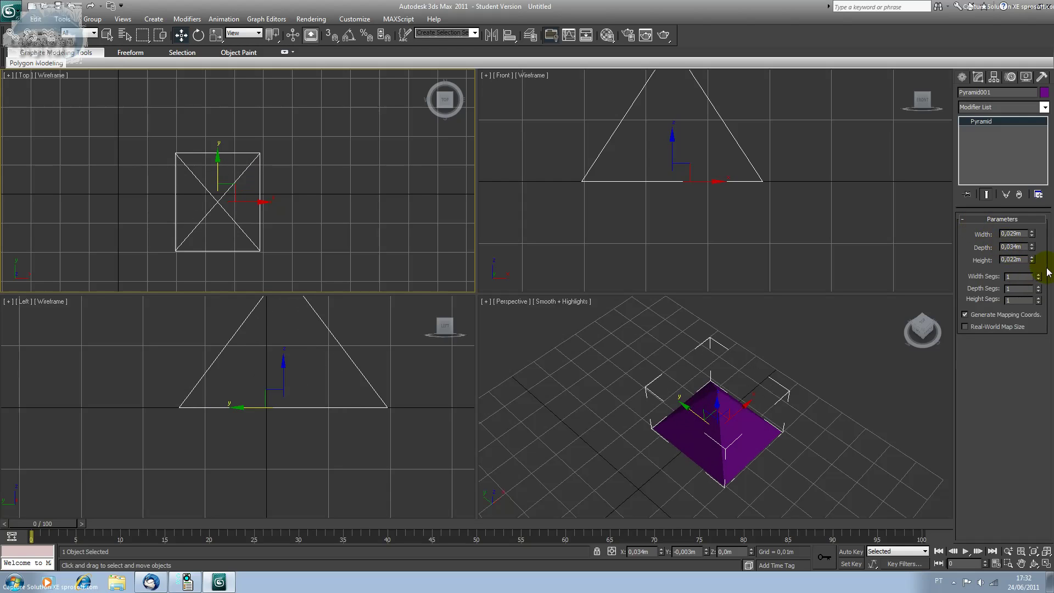
{"action": "left_click_drag", "start_coordinate": [1031, 261], "coordinate": [1030, 254]}
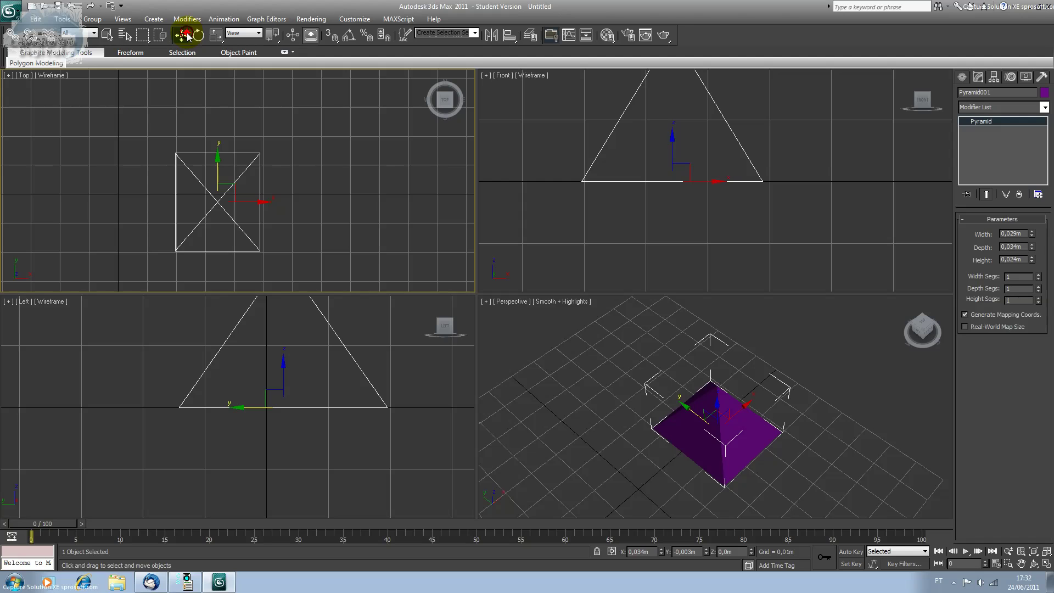
{"action": "key", "text": "Delete"}
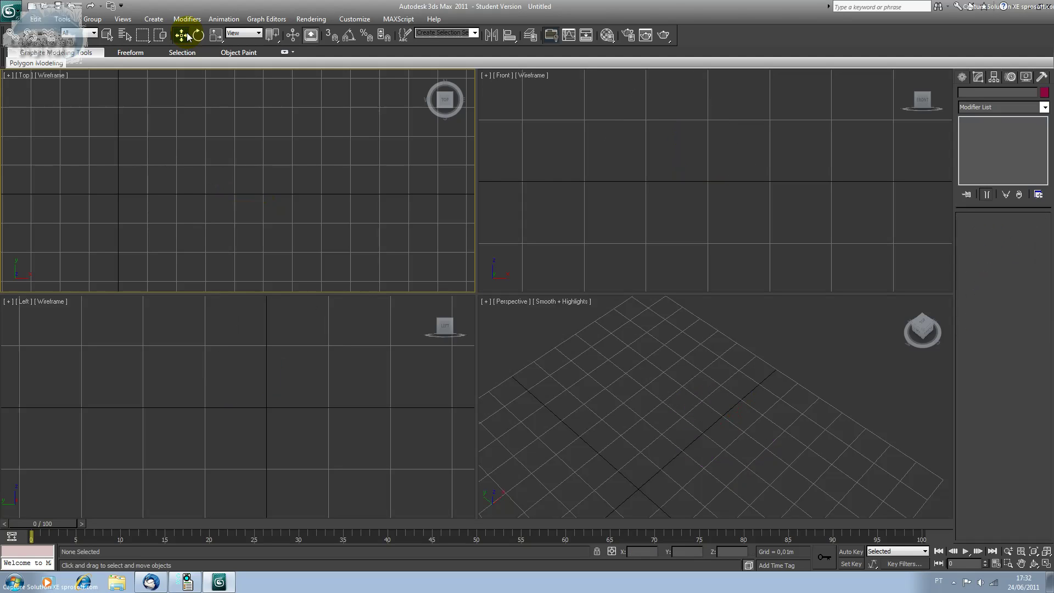
Step: Drag out a Teapot near the Top view's centre and fit it in all views
{"action": "left_click", "coordinate": [963, 77]}
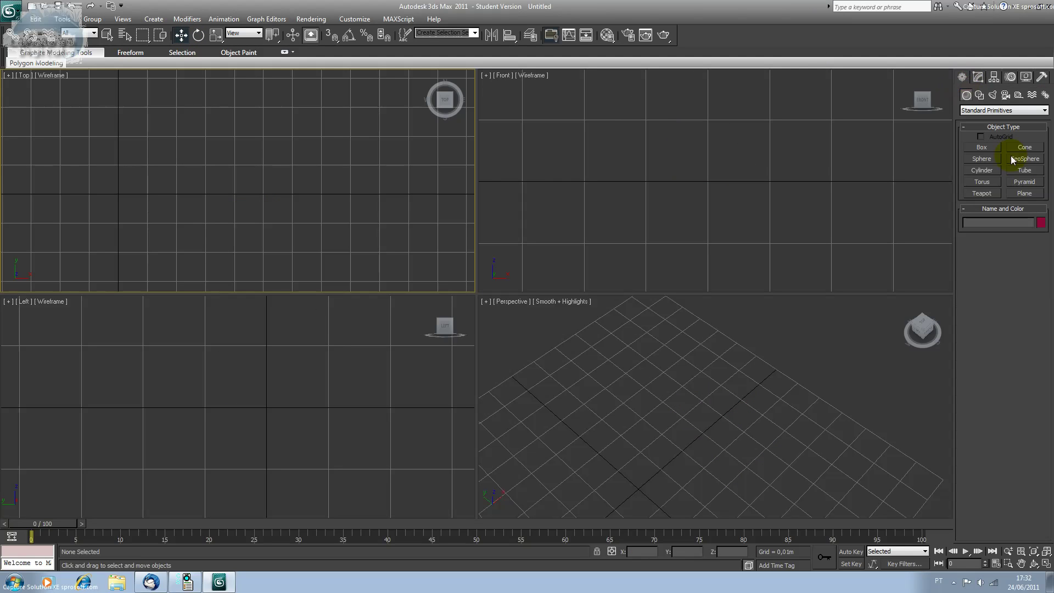
{"action": "left_click", "coordinate": [982, 193]}
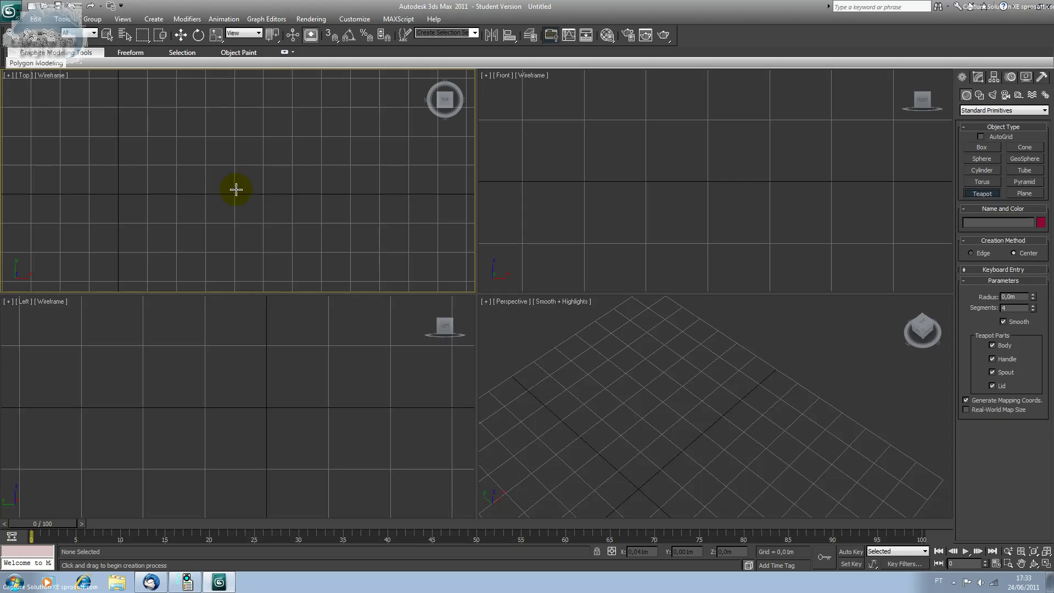
{"action": "left_click_drag", "start_coordinate": [236, 189], "coordinate": [250, 244]}
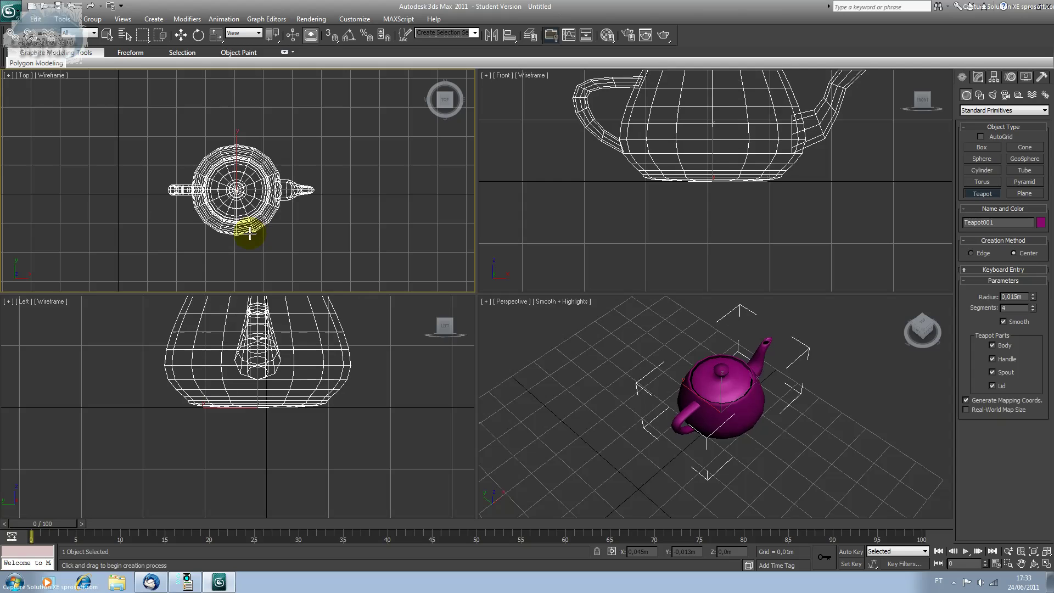
{"action": "left_click", "coordinate": [180, 35]}
{"action": "key", "text": "ctrl+shift+z"}
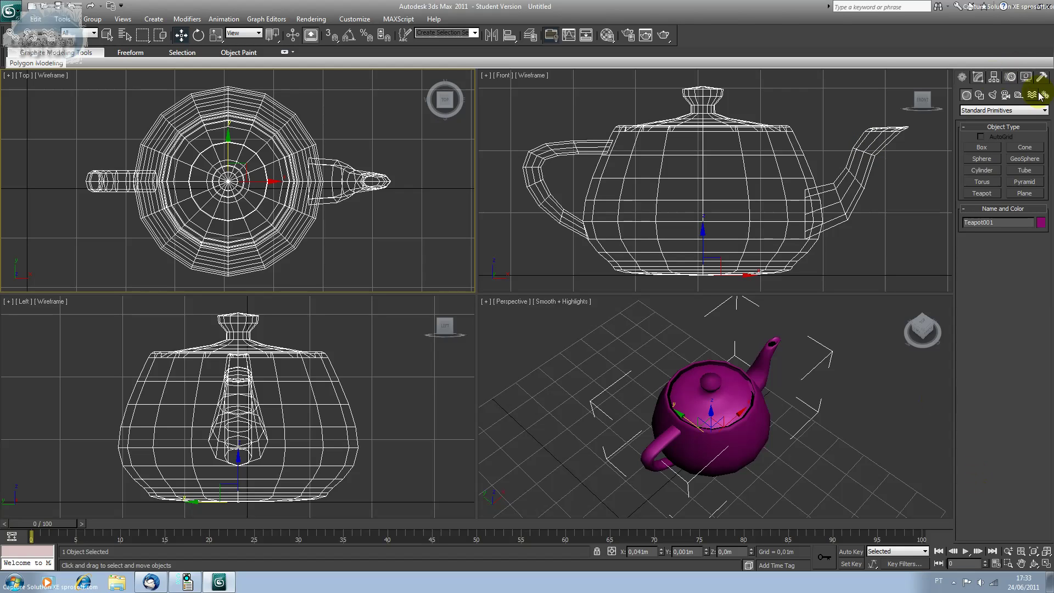
Step: Shrink the teapot radius from 0,019m to 0,016m, then delete it
{"action": "left_click", "coordinate": [978, 77]}
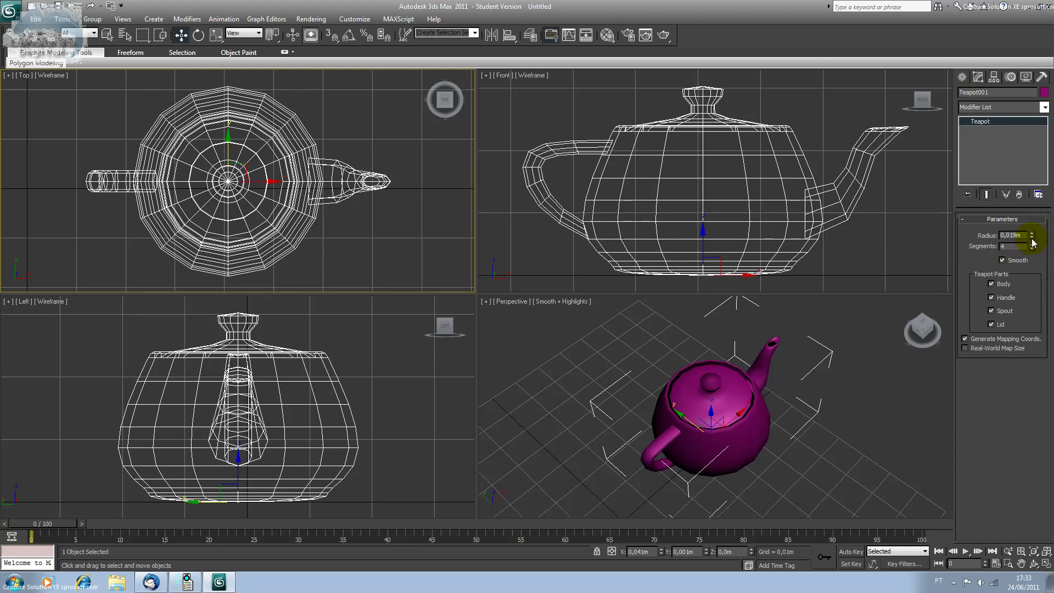
{"action": "left_click_drag", "start_coordinate": [1032, 238], "coordinate": [1033, 251]}
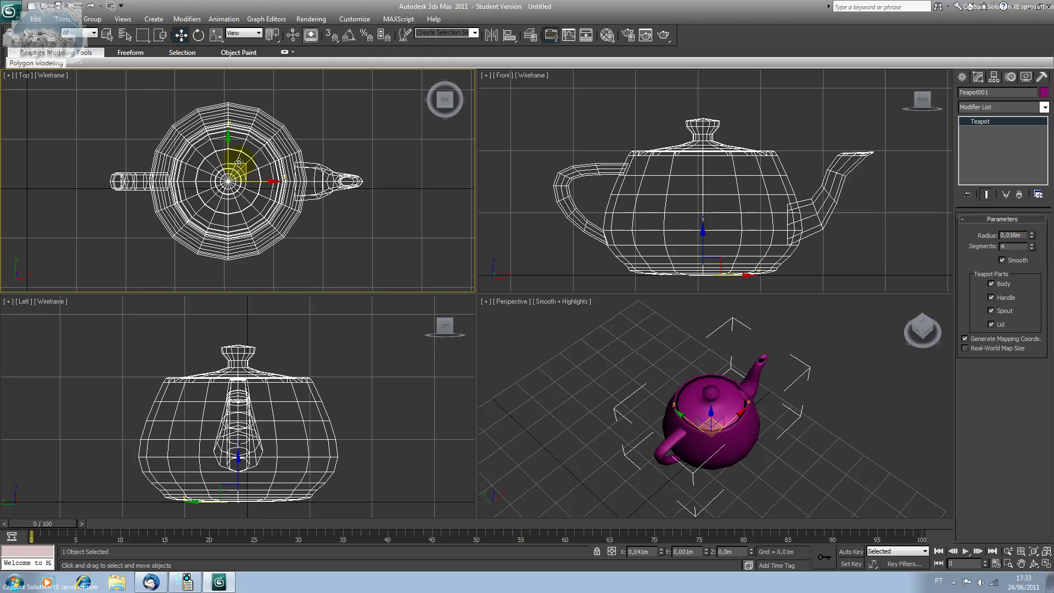
{"action": "key", "text": "Delete"}
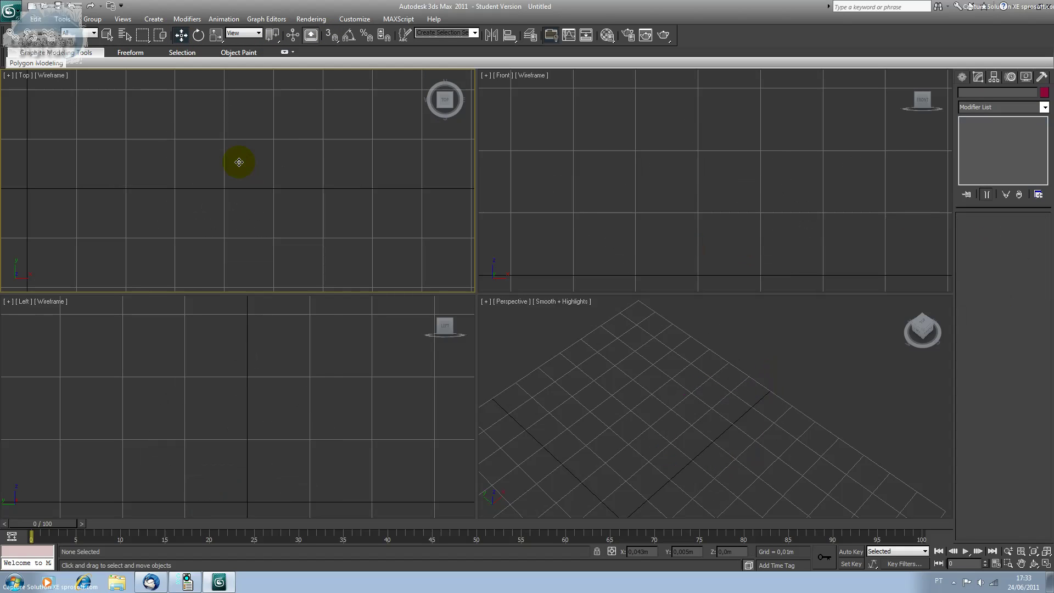
Step: Draw Plane001 about 0,032m long and 0,064m wide in the Top view, and fit all views
{"action": "left_click", "coordinate": [966, 80]}
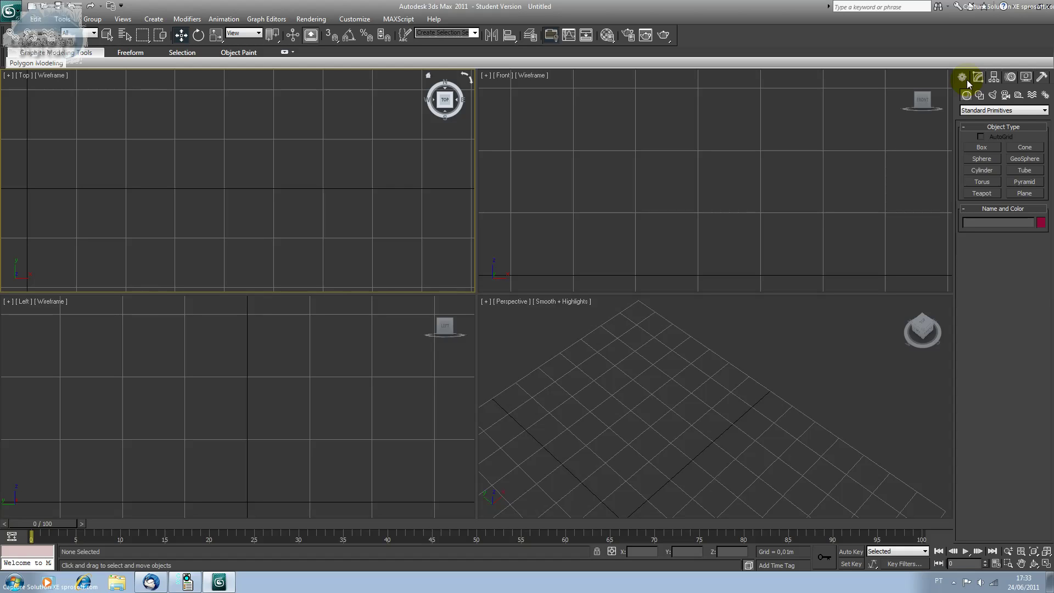
{"action": "left_click", "coordinate": [1024, 193]}
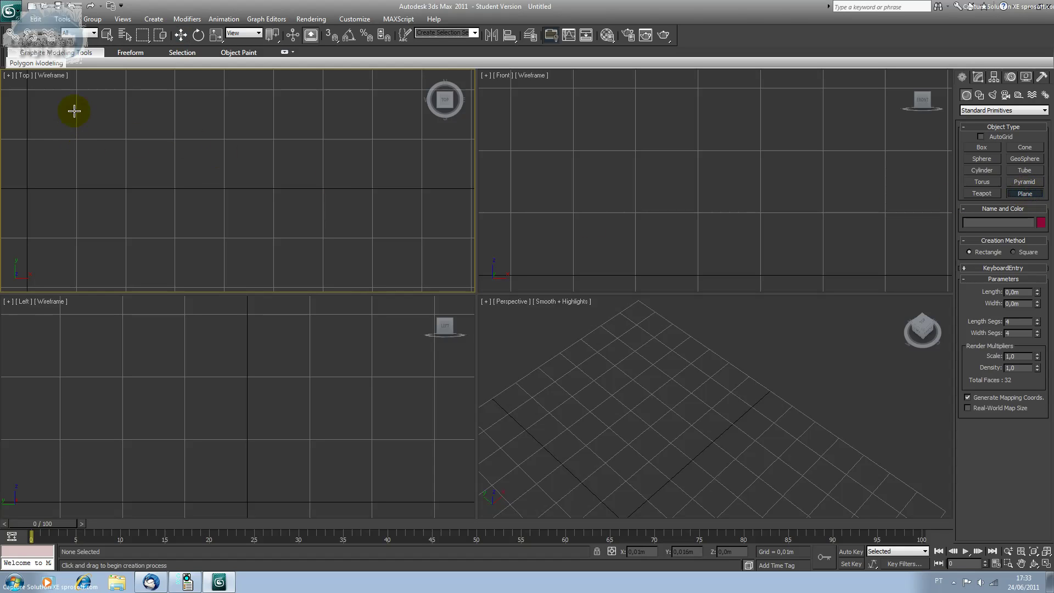
{"action": "left_click_drag", "start_coordinate": [74, 111], "coordinate": [390, 269]}
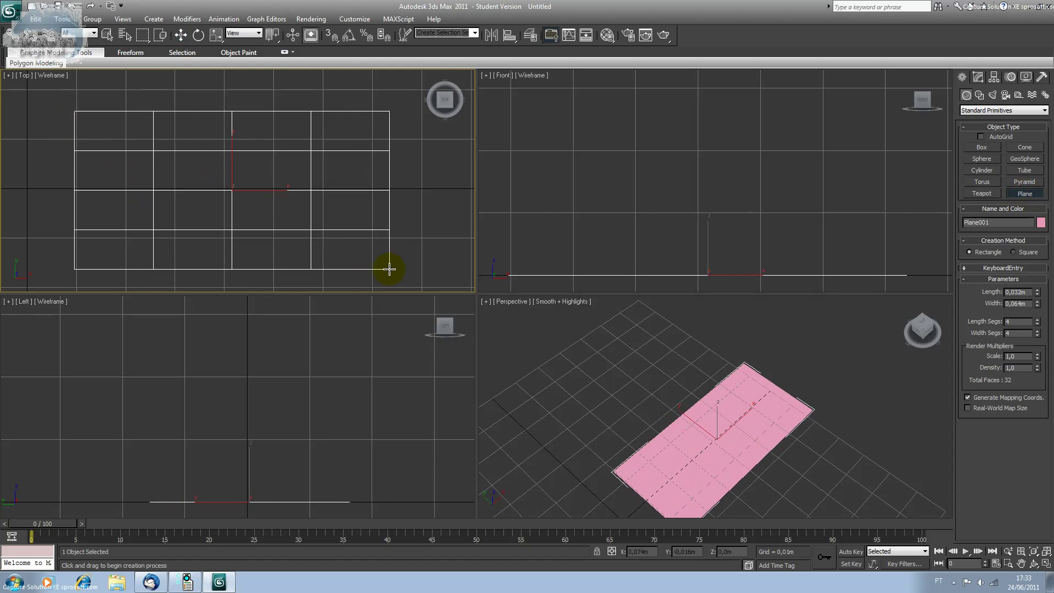
{"action": "left_click", "coordinate": [180, 35]}
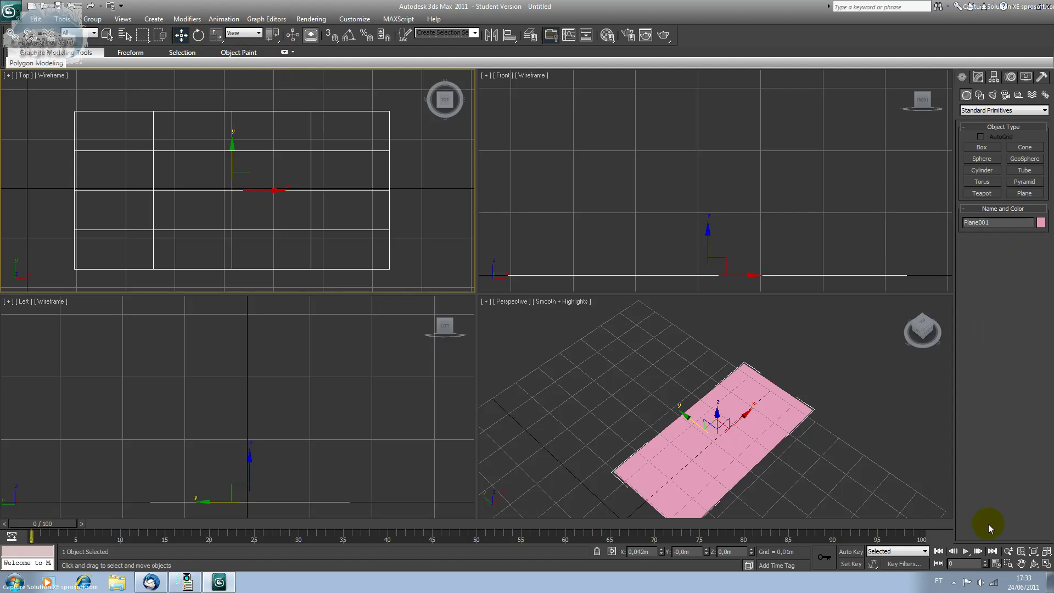
{"action": "left_click", "coordinate": [1047, 551]}
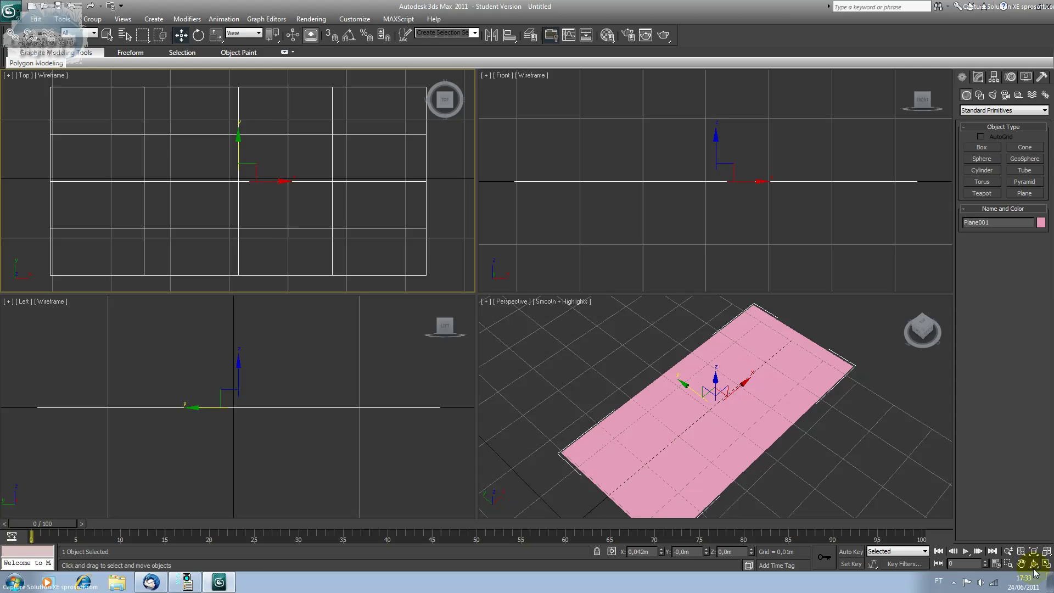
Step: Orbit the Perspective view to a lower angle over the plane
{"action": "left_click", "coordinate": [1034, 564]}
{"action": "left_click", "coordinate": [713, 482]}
{"action": "mouse_move", "coordinate": [718, 466]}
{"action": "left_mouse_down"}
{"action": "mouse_move", "coordinate": [713, 412]}
{"action": "mouse_move", "coordinate": [733, 453]}
{"action": "left_mouse_up"}
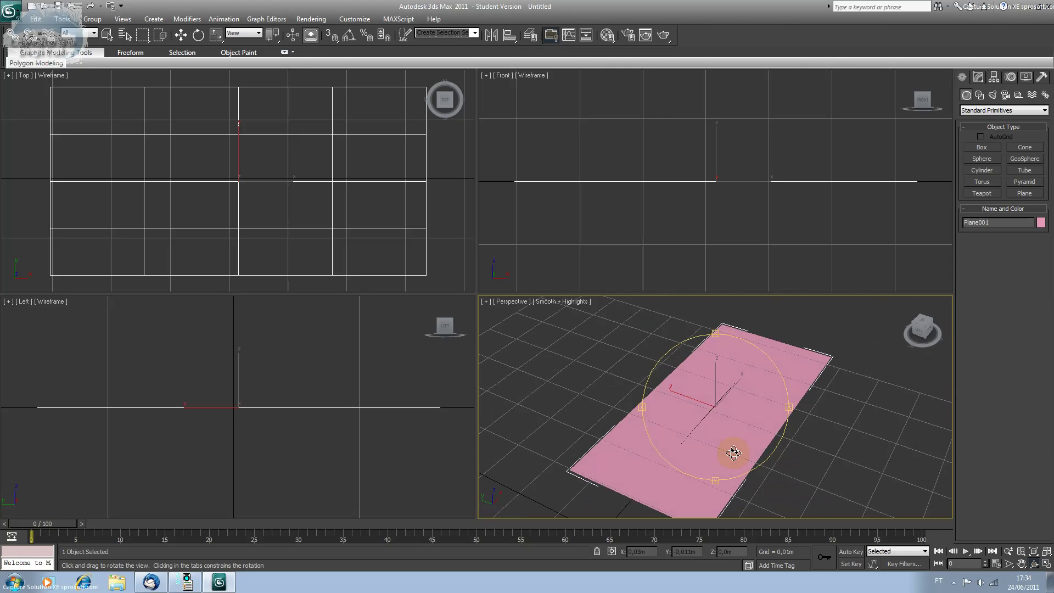